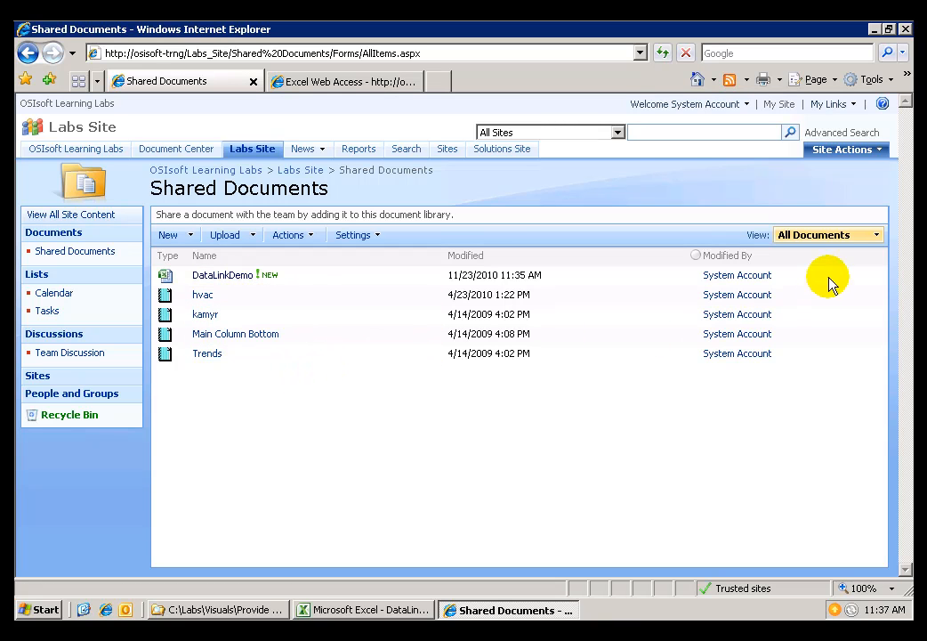
- Start a new Web Part Page on the Labs Site and name it DataLink_Web_Access_AF
{"action": "left_click", "coordinate": [882, 155]}
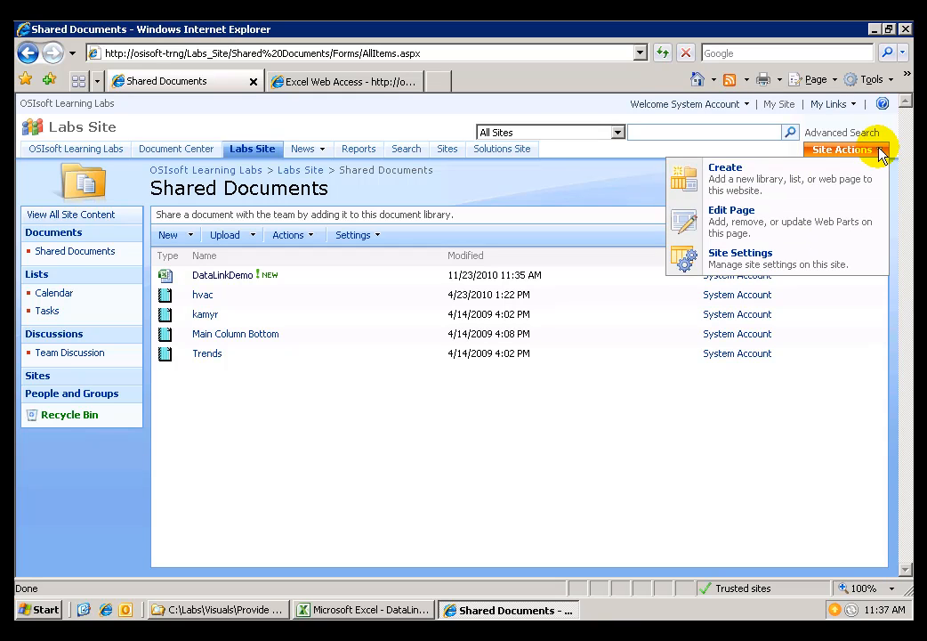
{"action": "left_click", "coordinate": [746, 195]}
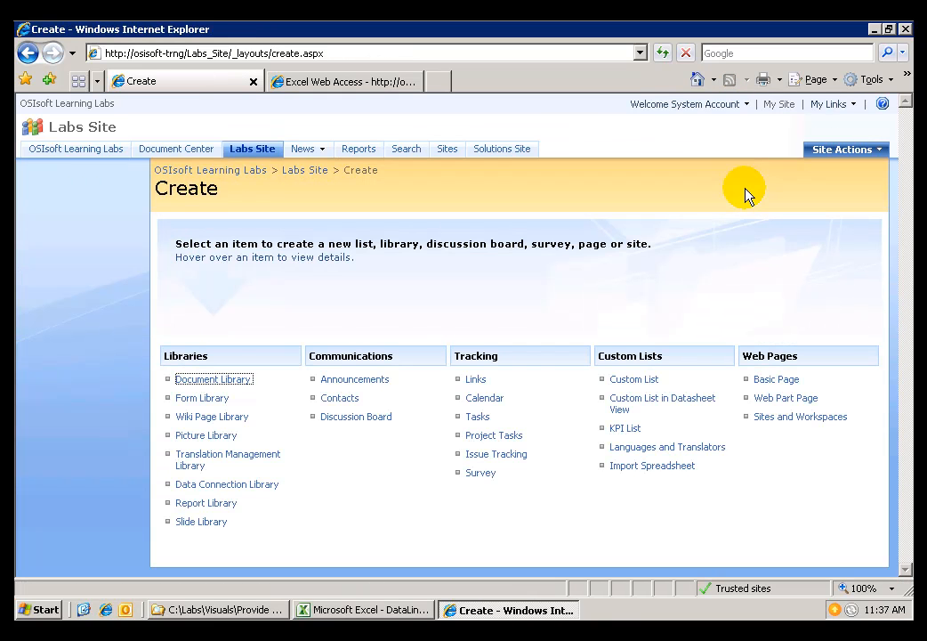
{"action": "left_click", "coordinate": [788, 401]}
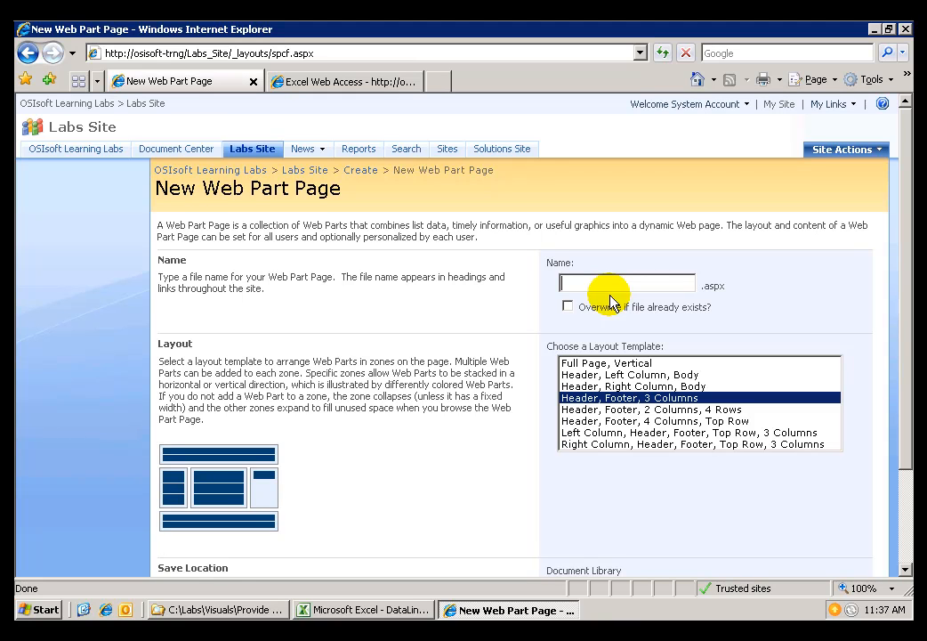
{"action": "type", "text": "DataLink"}
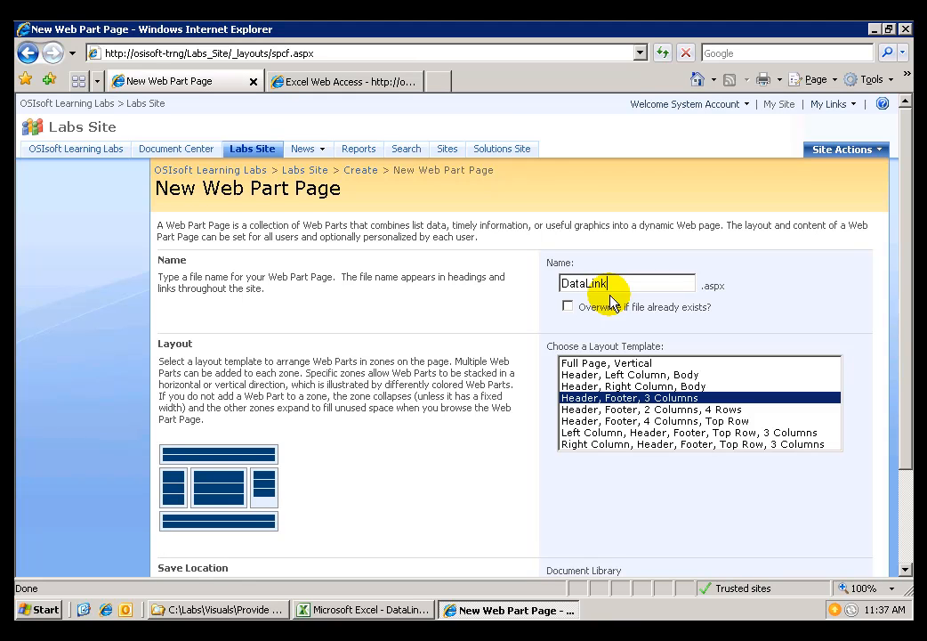
{"action": "type", "text": "_"}
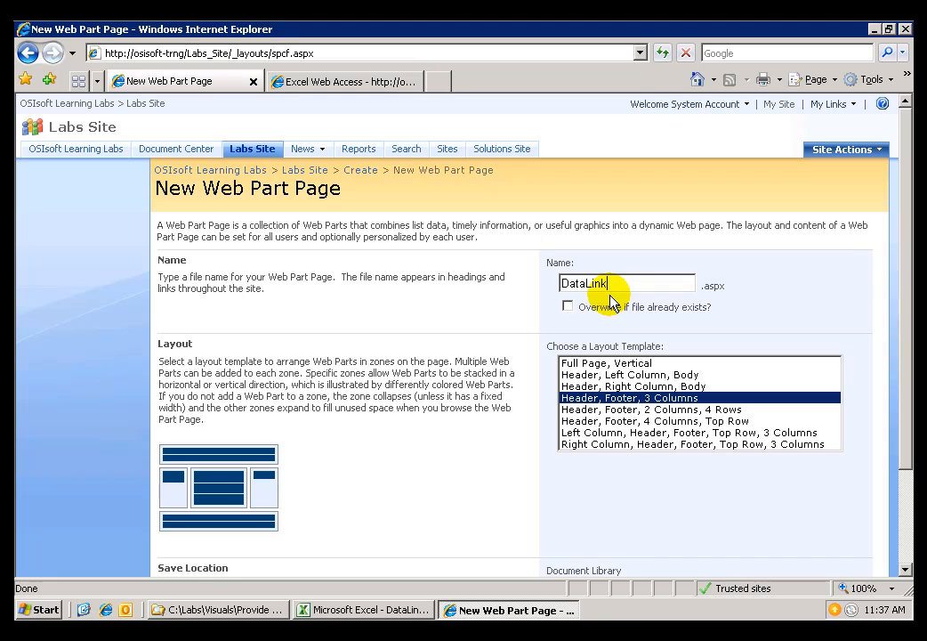
{"action": "type", "text": "Web"}
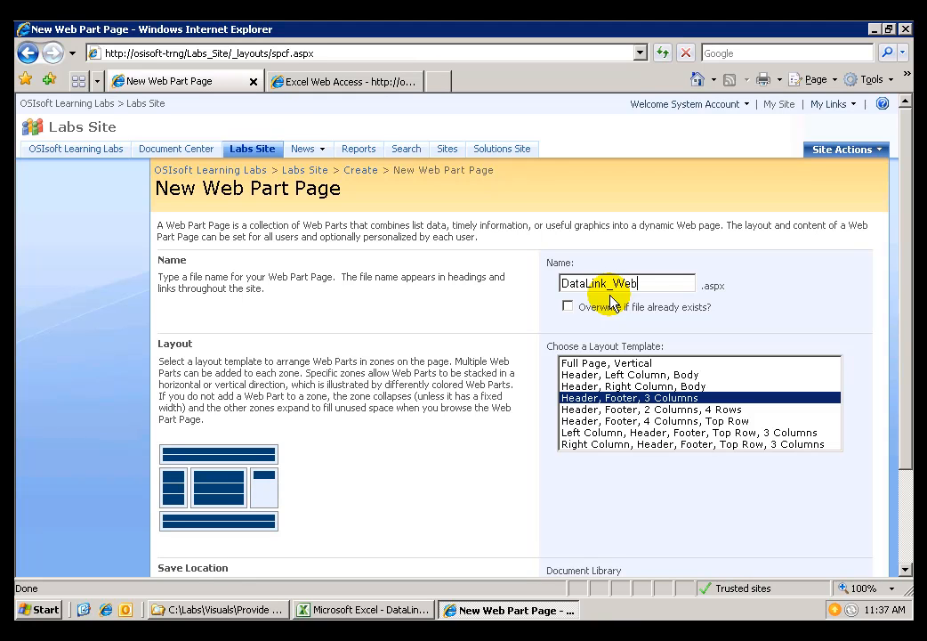
{"action": "type", "text": "_Access_"}
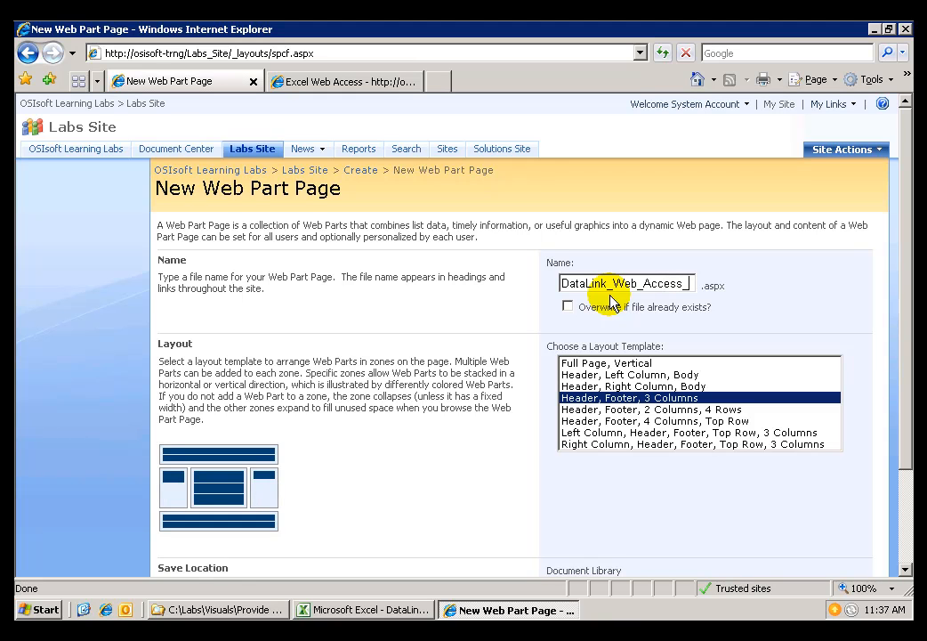
{"action": "type", "text": "AF"}
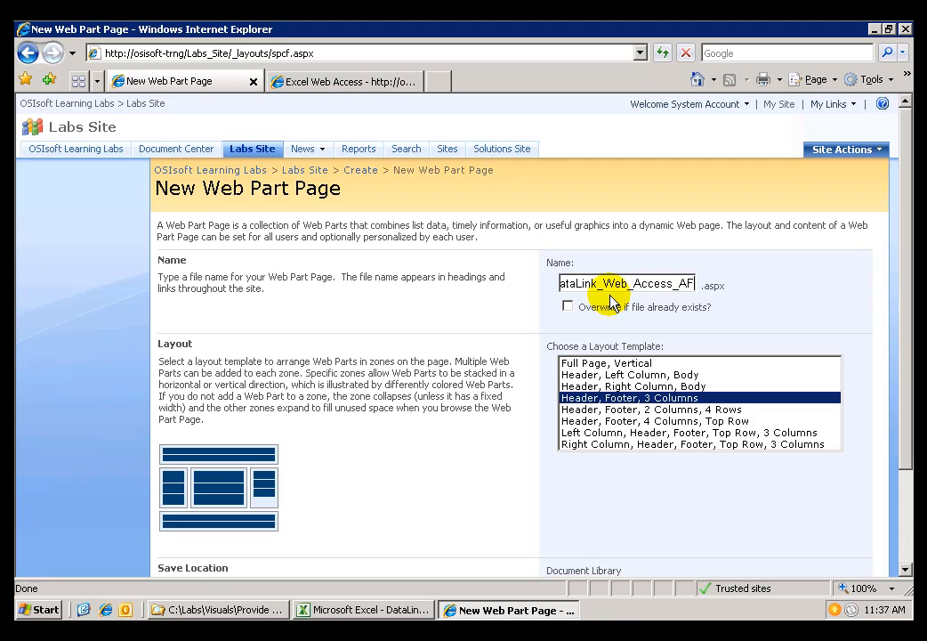
- Choose the "Header, Left Column, Body" layout template and create the page in the Shared Documents library
{"action": "left_click", "coordinate": [637, 377]}
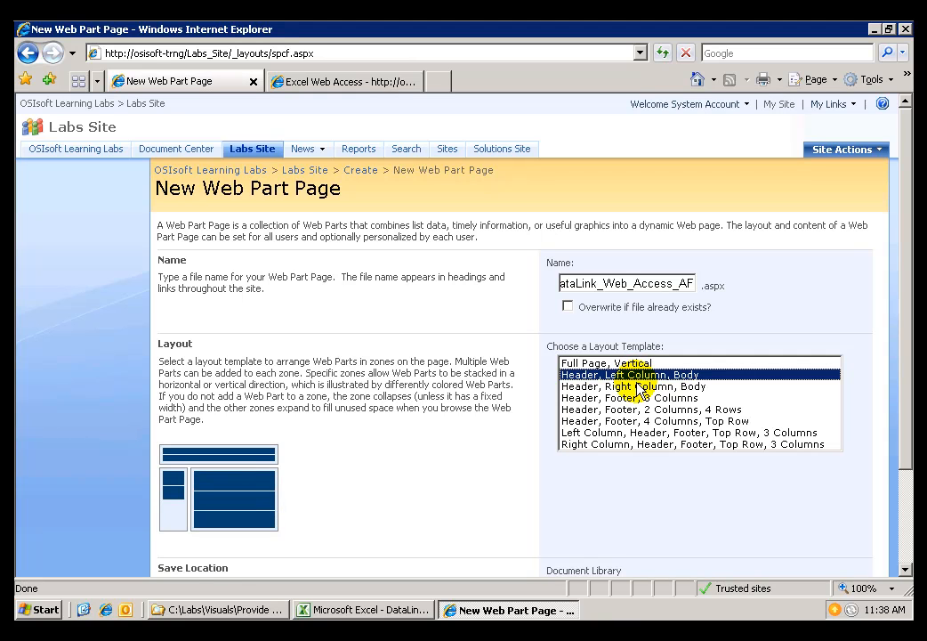
{"action": "left_click_drag", "start_coordinate": [910, 440], "coordinate": [904, 509]}
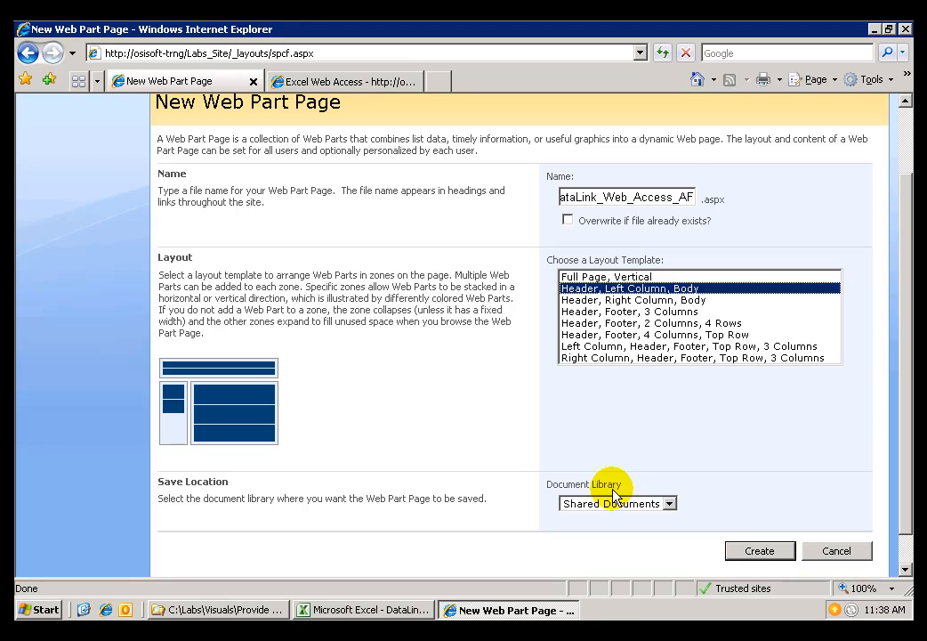
{"action": "left_click", "coordinate": [669, 503]}
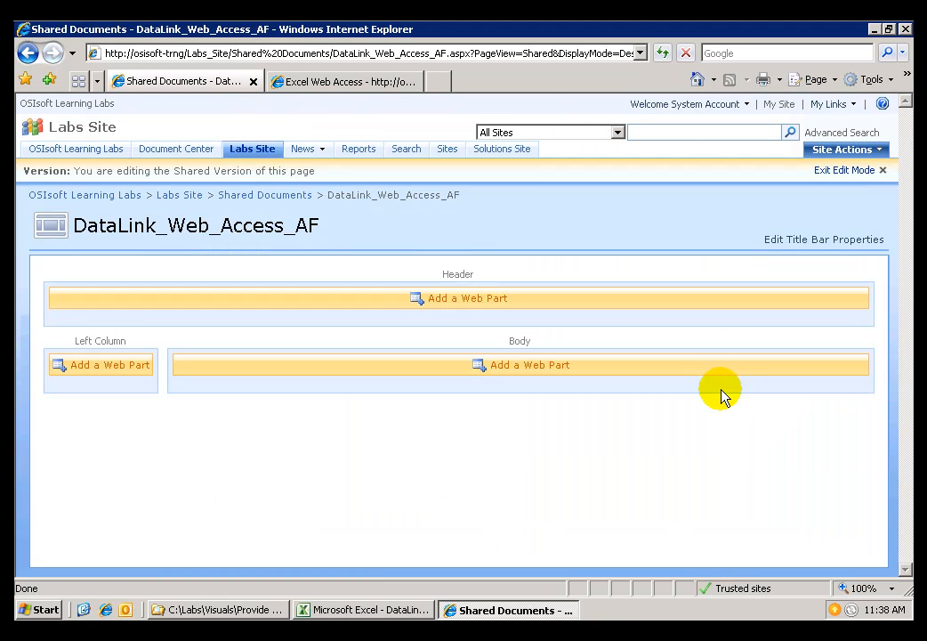
- Add the Excel Web Access web part to the Body zone of the page
{"action": "left_click", "coordinate": [477, 367]}
{"action": "left_click", "coordinate": [530, 374]}
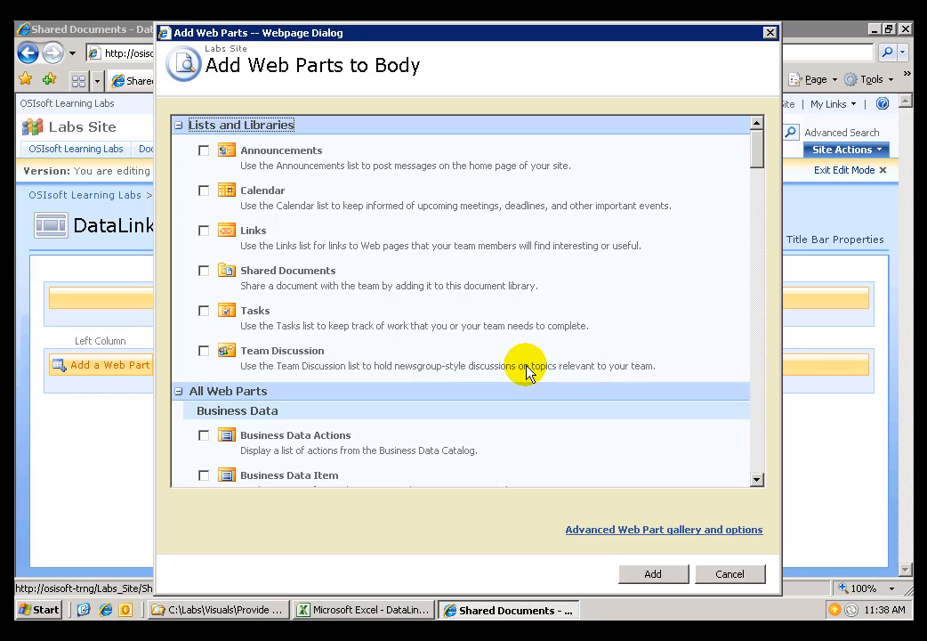
{"action": "left_click", "coordinate": [757, 156]}
{"action": "left_click_drag", "start_coordinate": [757, 156], "coordinate": [757, 186]}
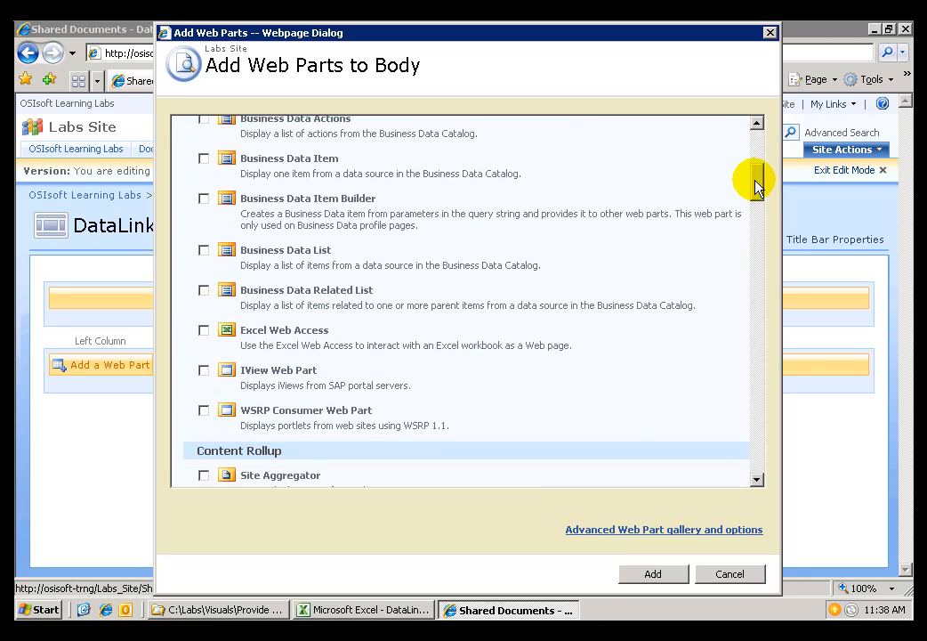
{"action": "left_click", "coordinate": [204, 330]}
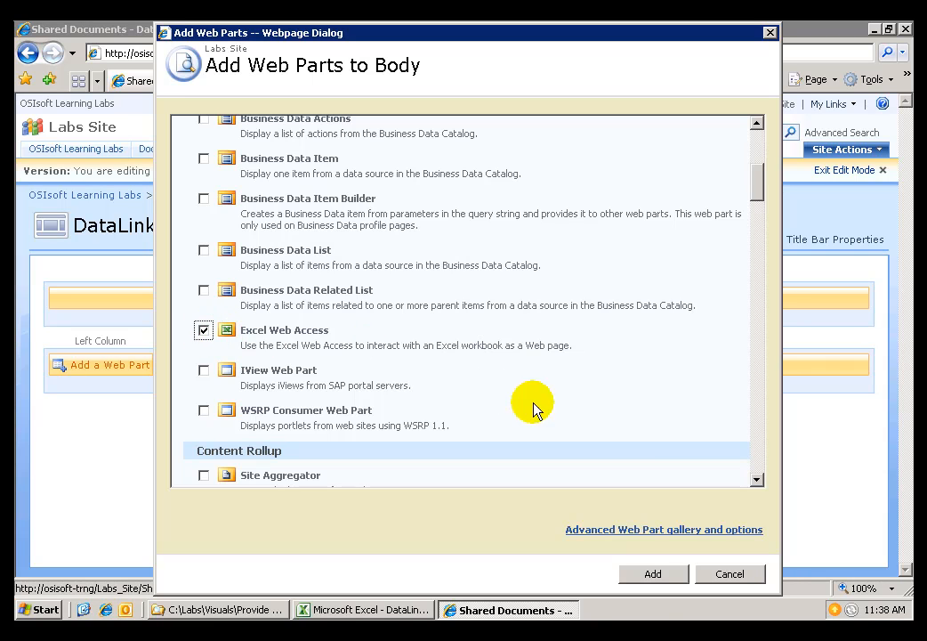
{"action": "left_click", "coordinate": [654, 574]}
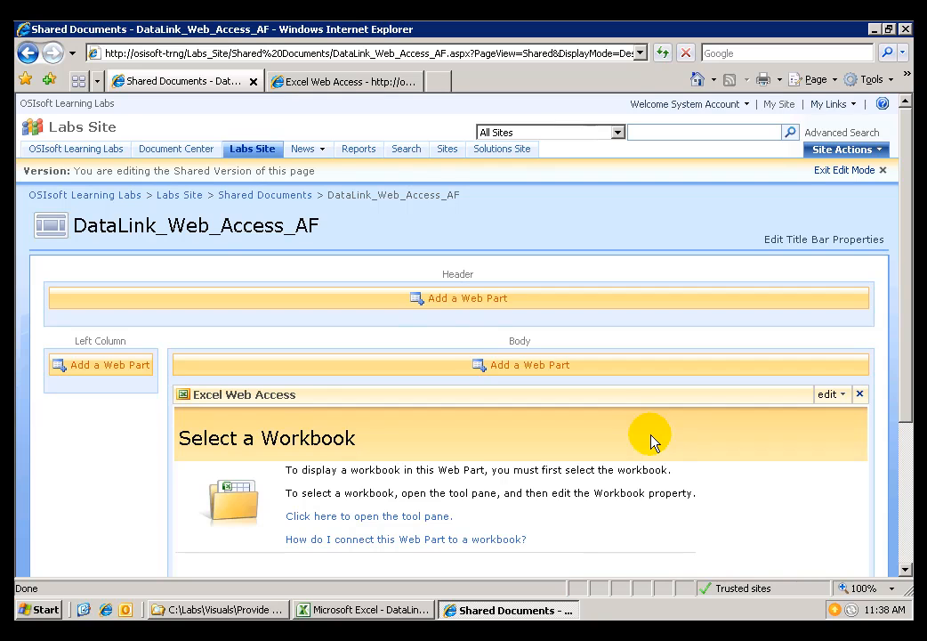
- Modify the Excel Web Access web part to display the DataLinkDemo workbook from Shared Documents, and accept the settings
{"action": "left_click_drag", "start_coordinate": [906, 376], "coordinate": [912, 431]}
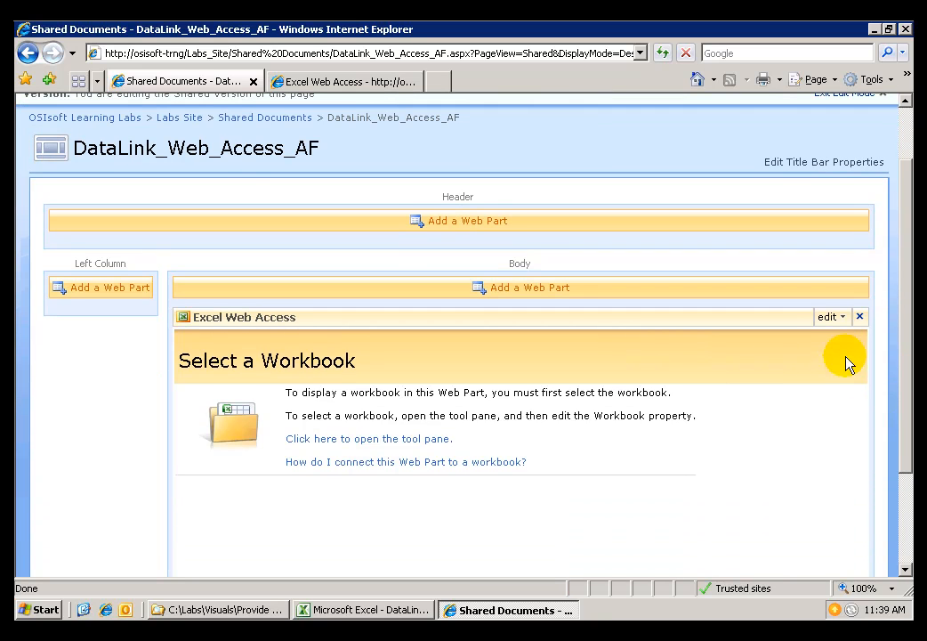
{"action": "left_click", "coordinate": [835, 321]}
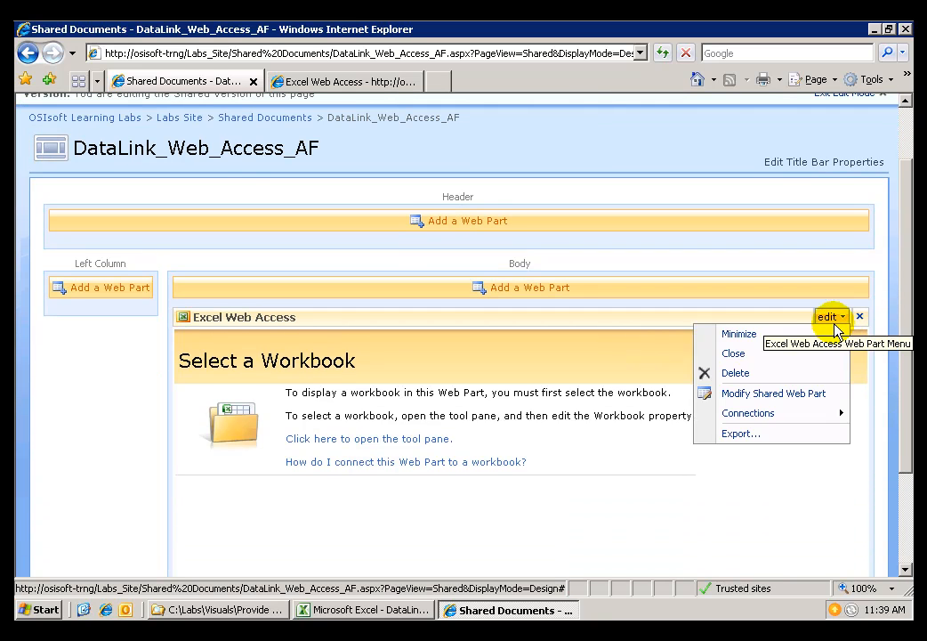
{"action": "left_click", "coordinate": [783, 394]}
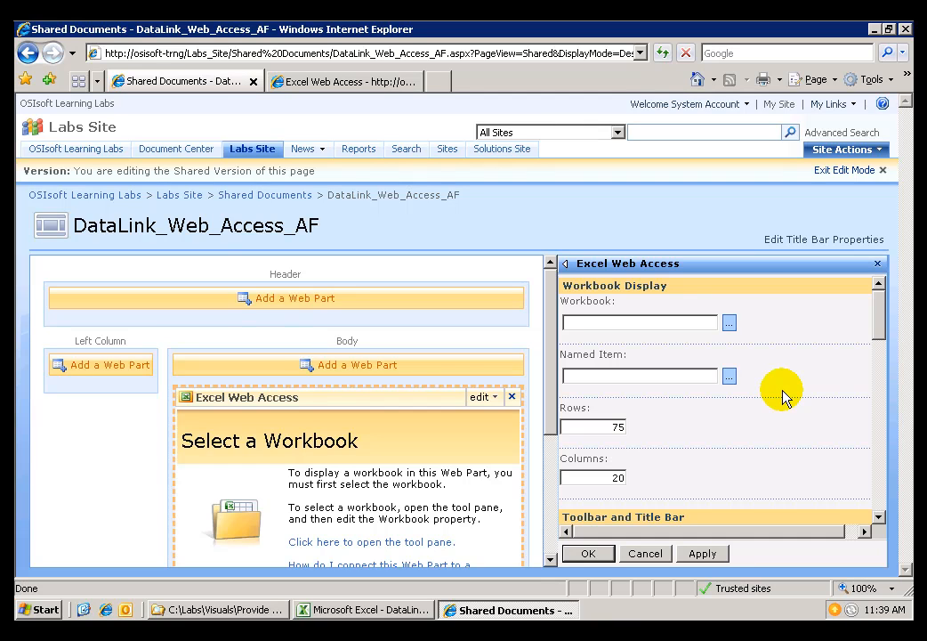
{"action": "left_click", "coordinate": [730, 326]}
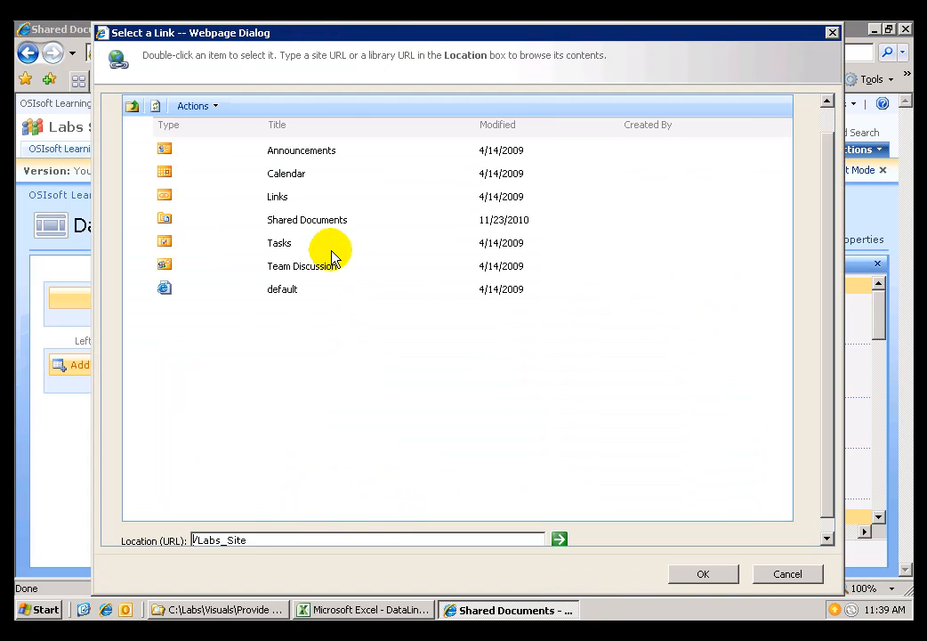
{"action": "left_click", "coordinate": [328, 227]}
{"action": "double_click", "coordinate": [327, 227]}
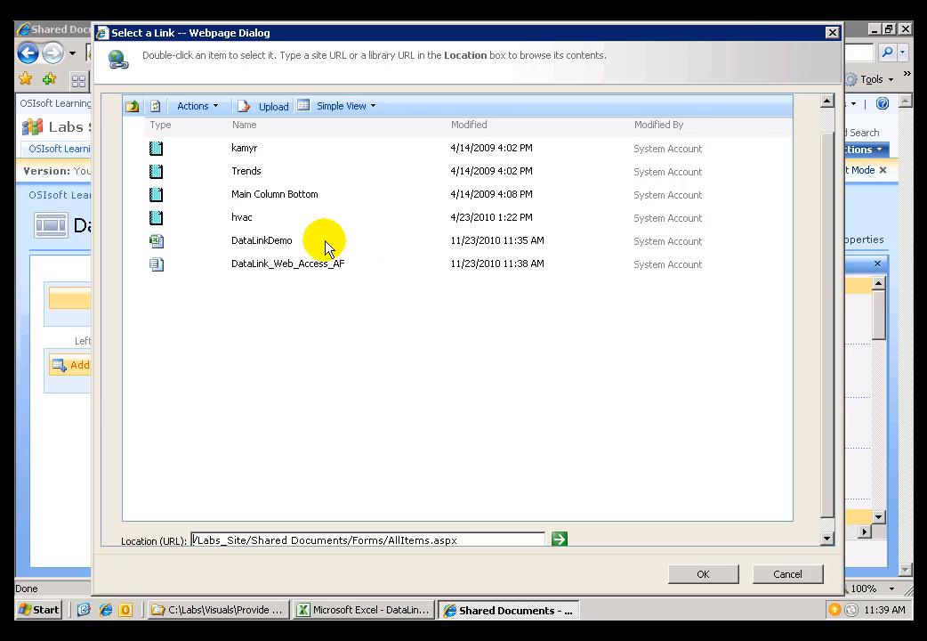
{"action": "left_click", "coordinate": [276, 242]}
{"action": "double_click", "coordinate": [275, 242]}
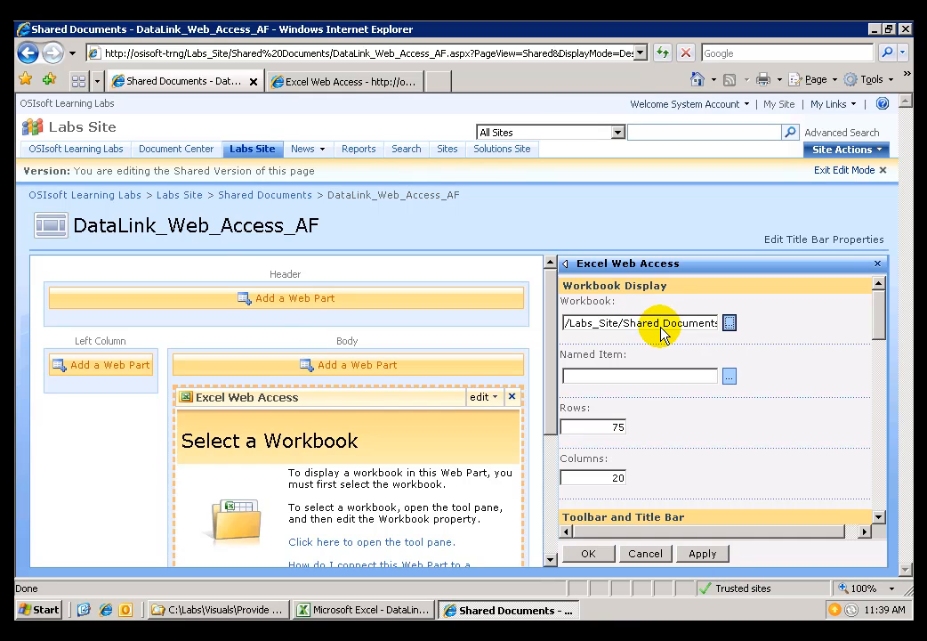
{"action": "left_click", "coordinate": [588, 553]}
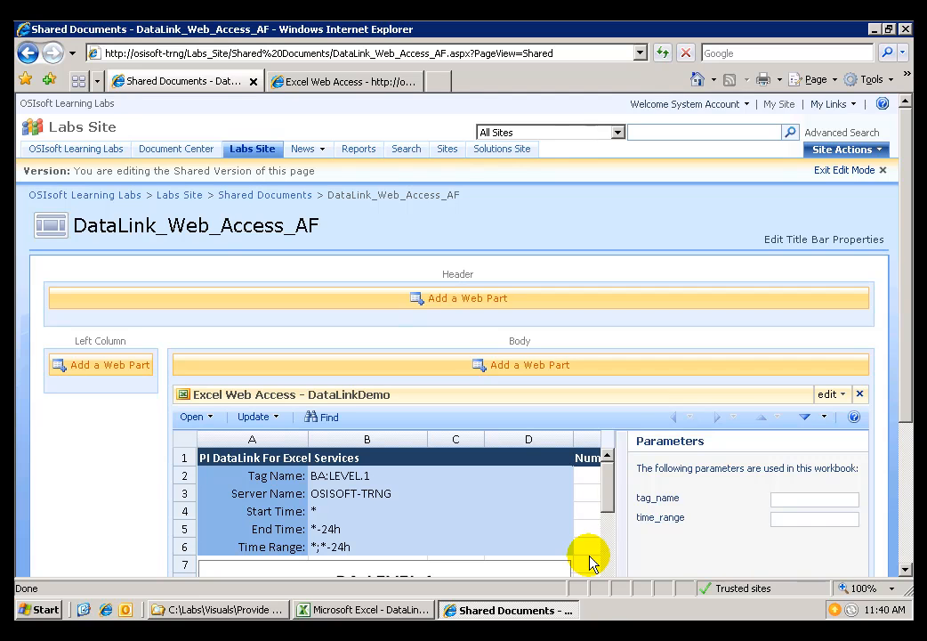
- Exit edit mode on the DataLink_Web_Access_AF page
{"action": "left_click_drag", "start_coordinate": [904, 320], "coordinate": [904, 398]}
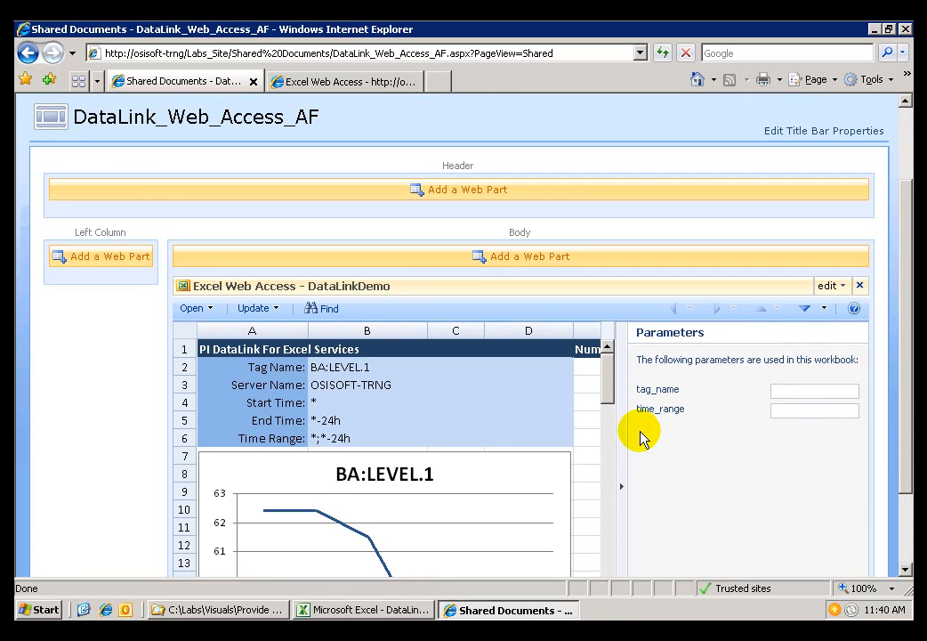
{"action": "left_click_drag", "start_coordinate": [902, 203], "coordinate": [903, 134]}
{"action": "left_click", "coordinate": [859, 150]}
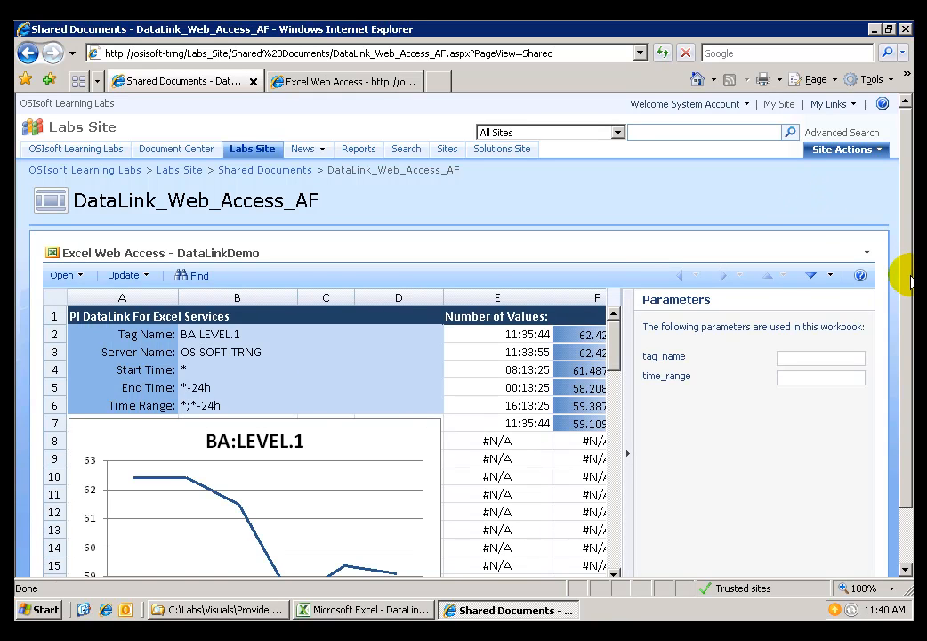
- Set the workbook parameters tag_name to cdt158 and time_range to *,*-36h, and apply them
{"action": "left_click_drag", "start_coordinate": [909, 271], "coordinate": [904, 336]}
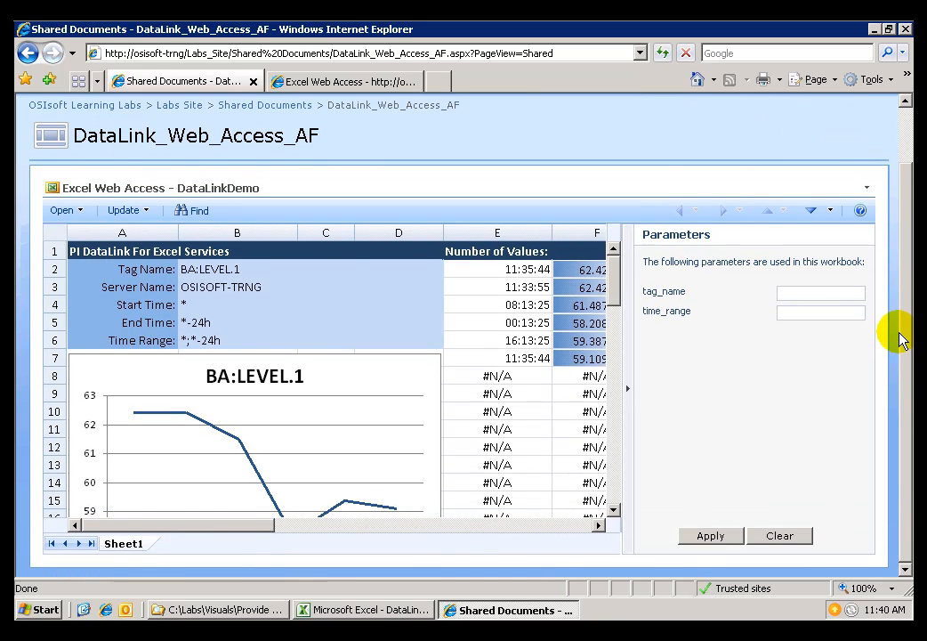
{"action": "left_click", "coordinate": [810, 296]}
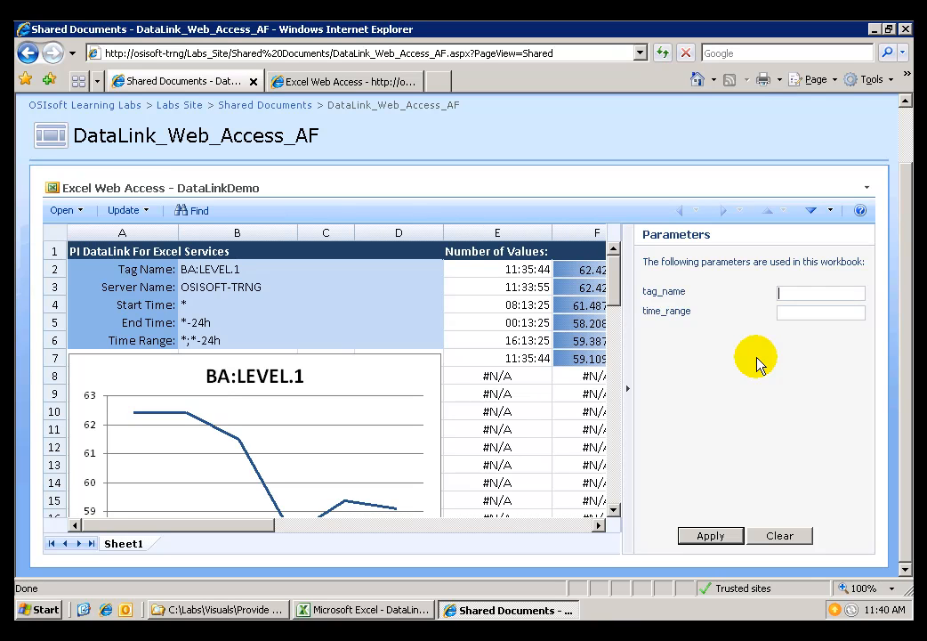
{"action": "type", "text": "cdt158"}
{"action": "key", "text": "Tab"}
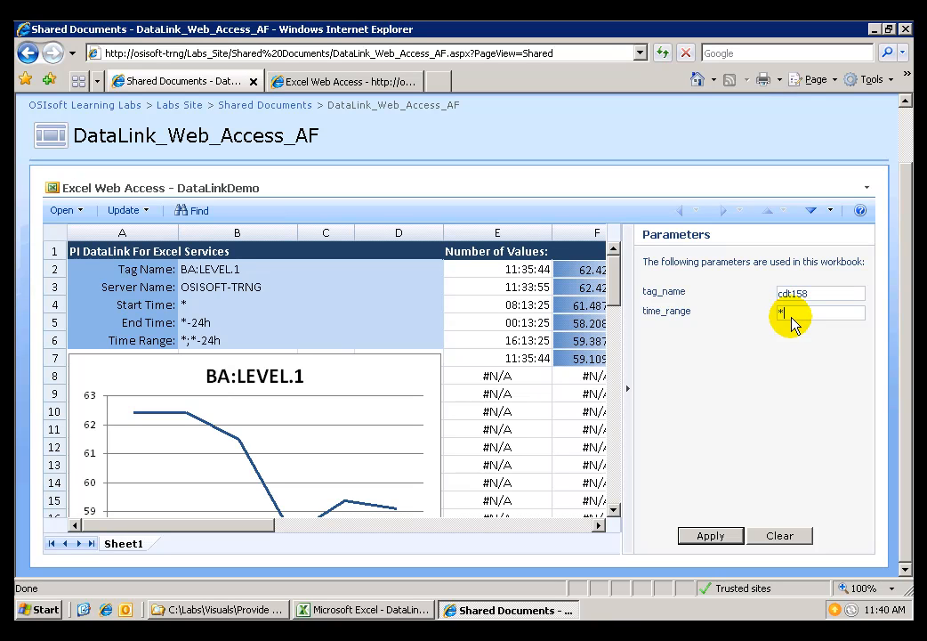
{"action": "type", "text": "-36h"}
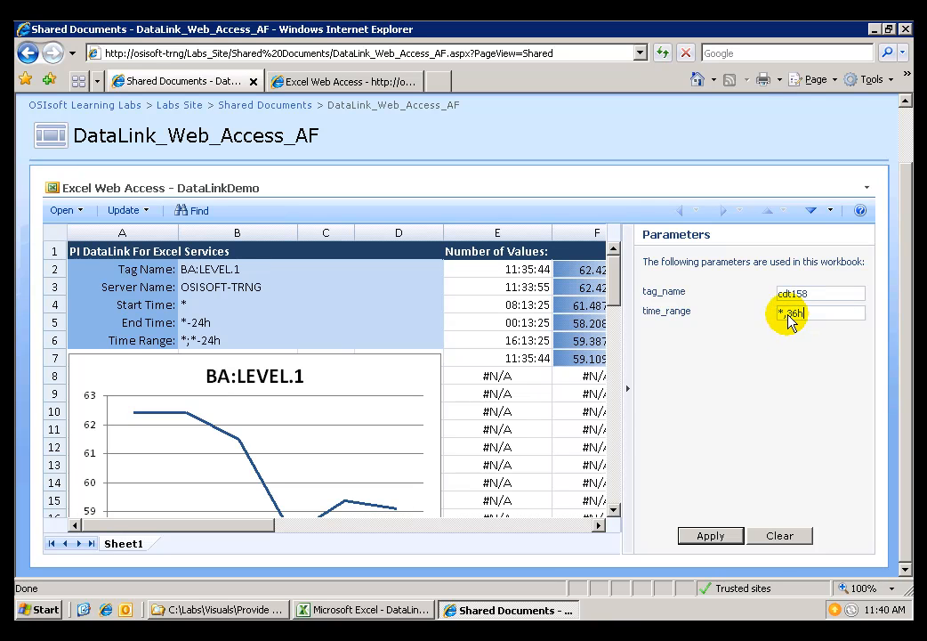
{"action": "left_click", "coordinate": [788, 315]}
{"action": "type", "text": "*-"}
{"action": "left_click", "coordinate": [715, 538]}
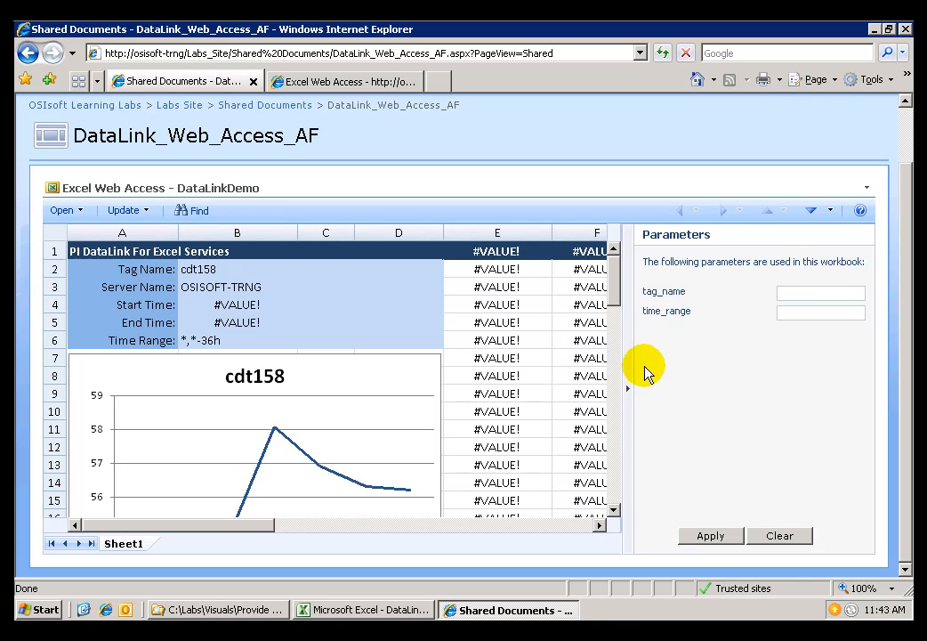
- Set the time_range parameter to *;*-36h and apply it to the workbook
{"action": "left_click", "coordinate": [789, 313]}
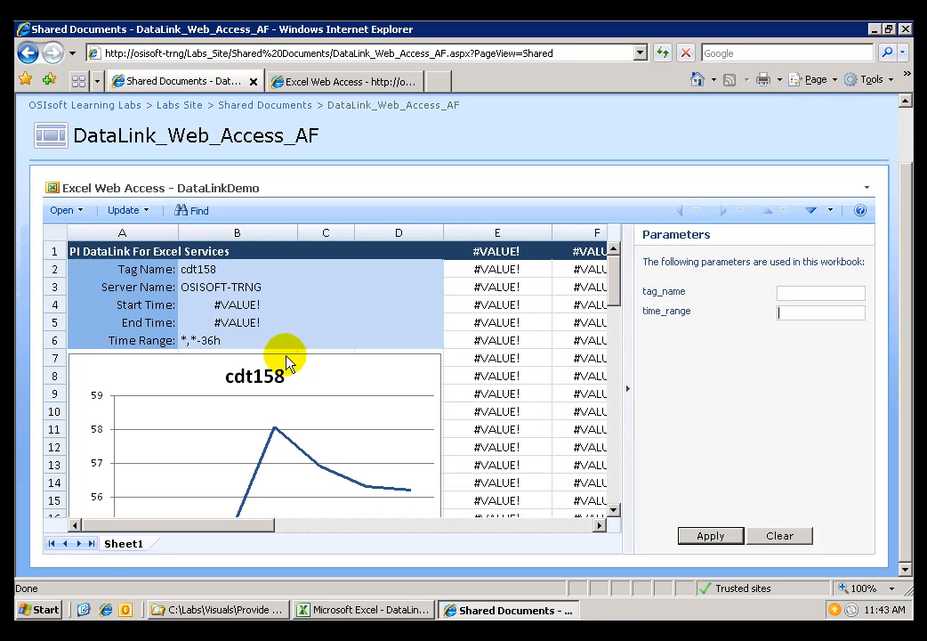
{"action": "type", "text": "*,"}
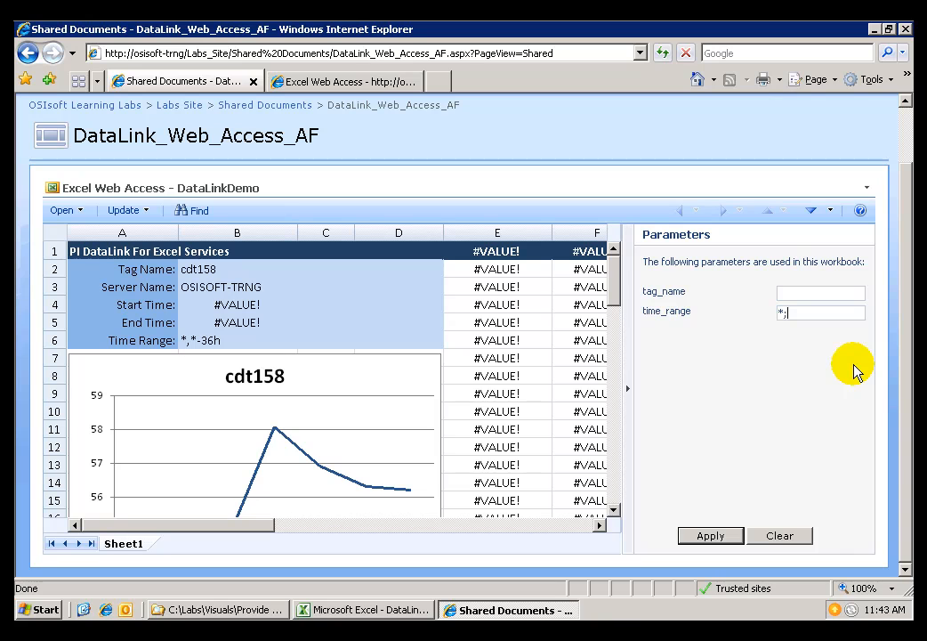
{"action": "type", "text": "*-36h"}
{"action": "key", "text": "Return"}
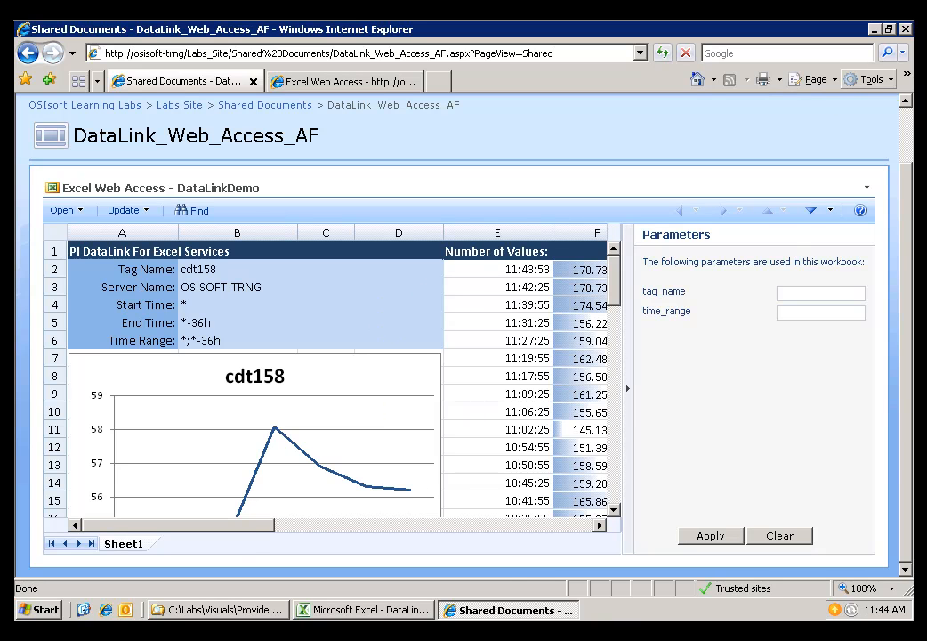
- Put the DataLink_Web_Access_AF page into edit mode and add the PI TimeRange web part to the Left Column
{"action": "left_click", "coordinate": [906, 129]}
{"action": "left_click", "coordinate": [881, 150]}
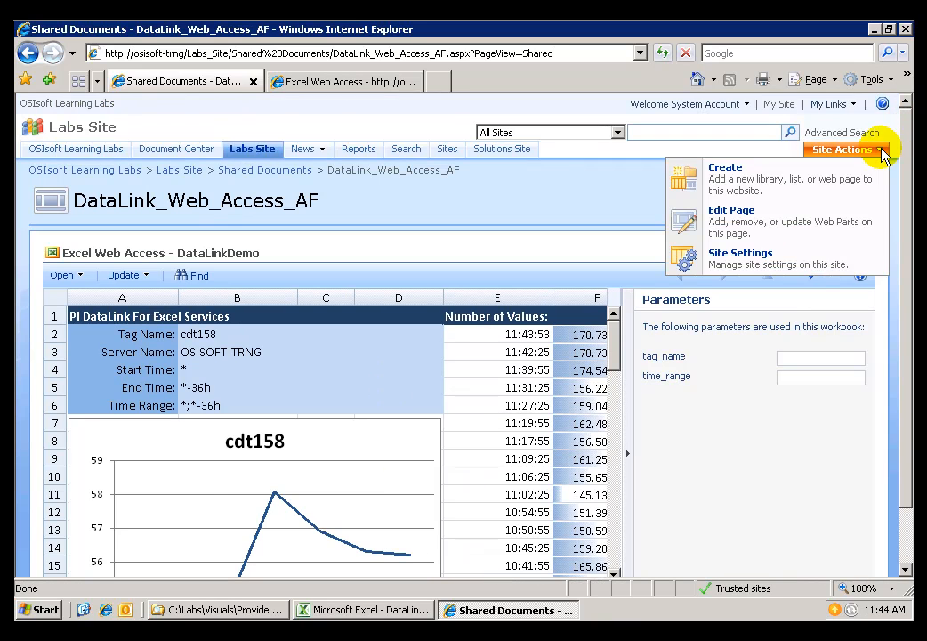
{"action": "left_click", "coordinate": [740, 214]}
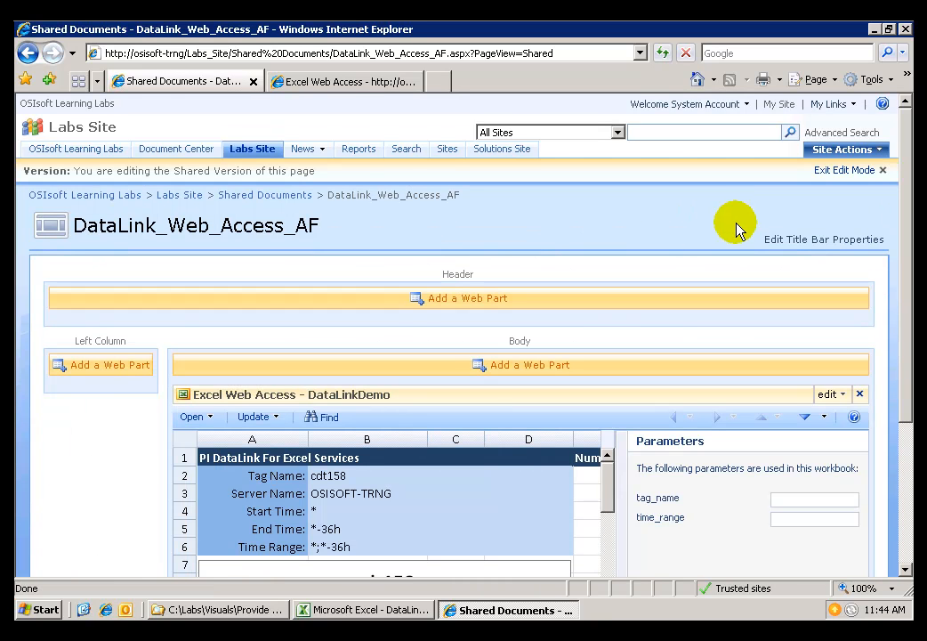
{"action": "left_click", "coordinate": [92, 367]}
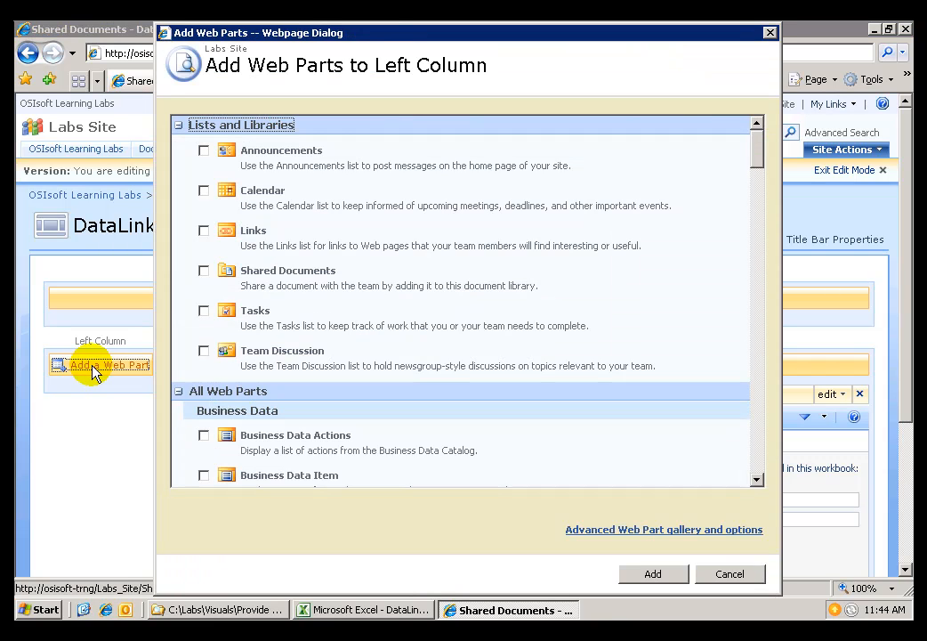
{"action": "left_click_drag", "start_coordinate": [757, 161], "coordinate": [761, 403]}
{"action": "left_click", "coordinate": [204, 267]}
{"action": "left_click", "coordinate": [653, 574]}
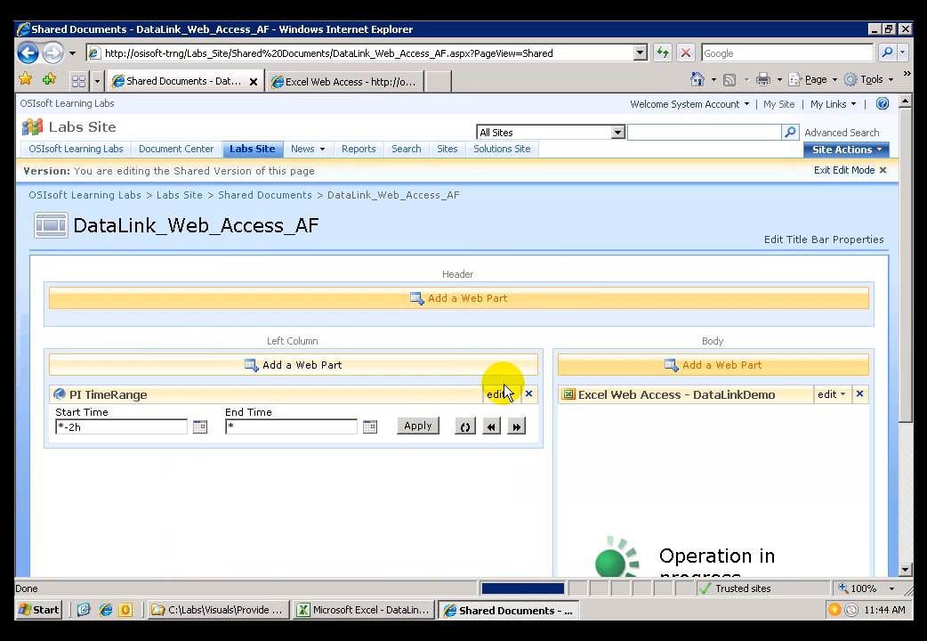
- Modify the PI TimeRange web part to use Vertical orientation, keeping Time Range (UTF) as the filter value, and accept the settings
{"action": "left_click", "coordinate": [512, 398]}
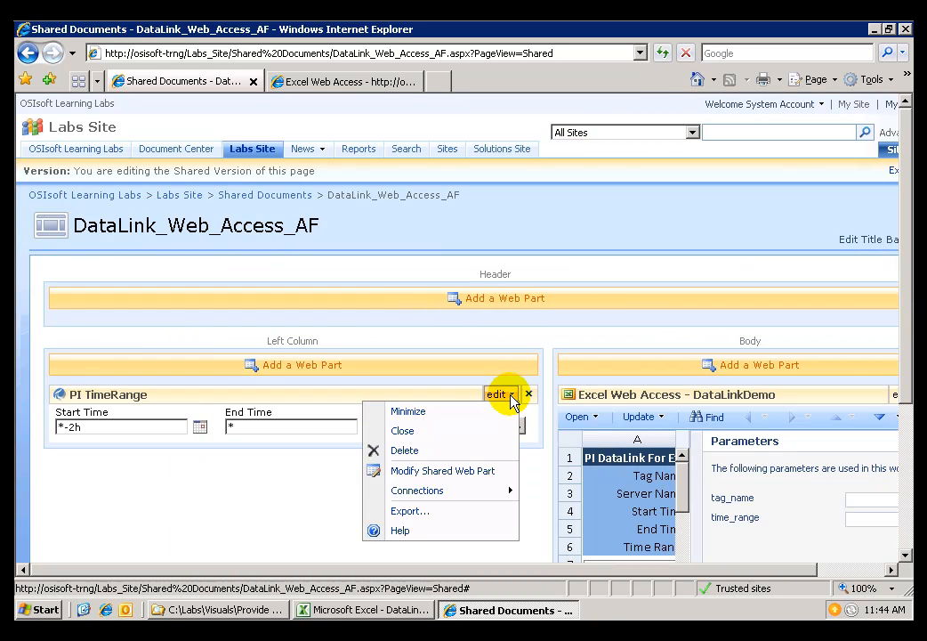
{"action": "left_click", "coordinate": [442, 471]}
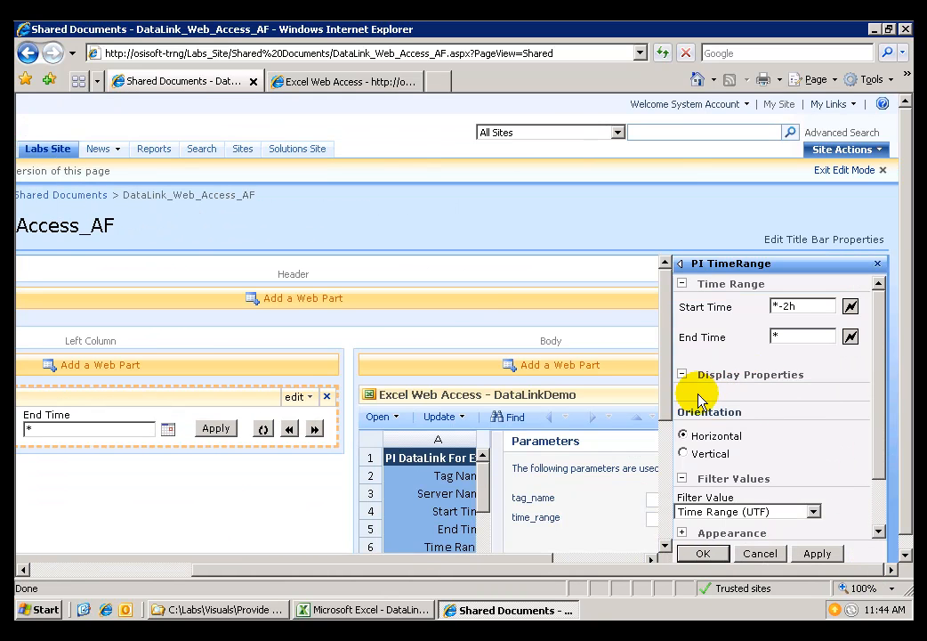
{"action": "left_click", "coordinate": [684, 454]}
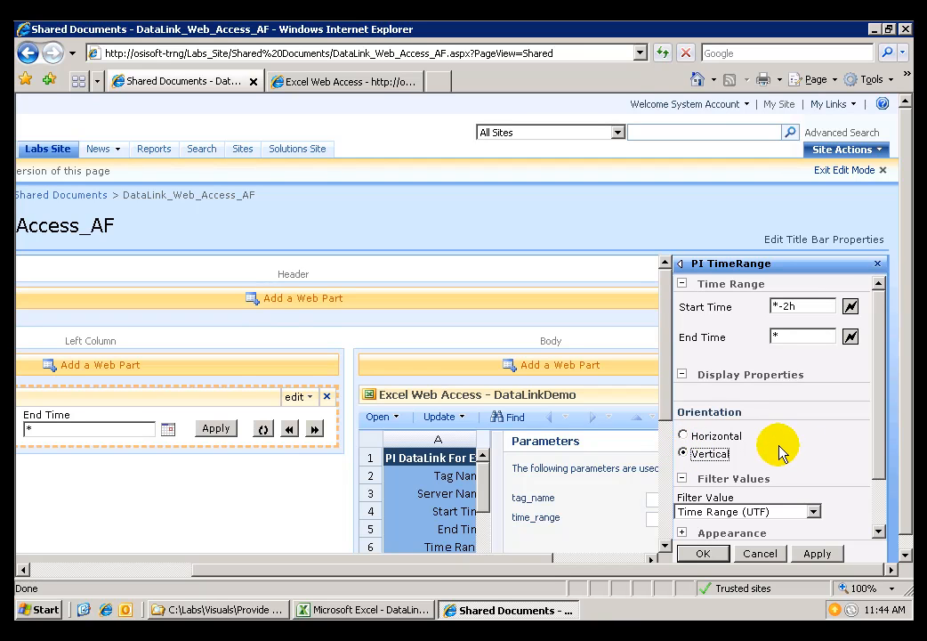
{"action": "left_click_drag", "start_coordinate": [906, 371], "coordinate": [906, 425]}
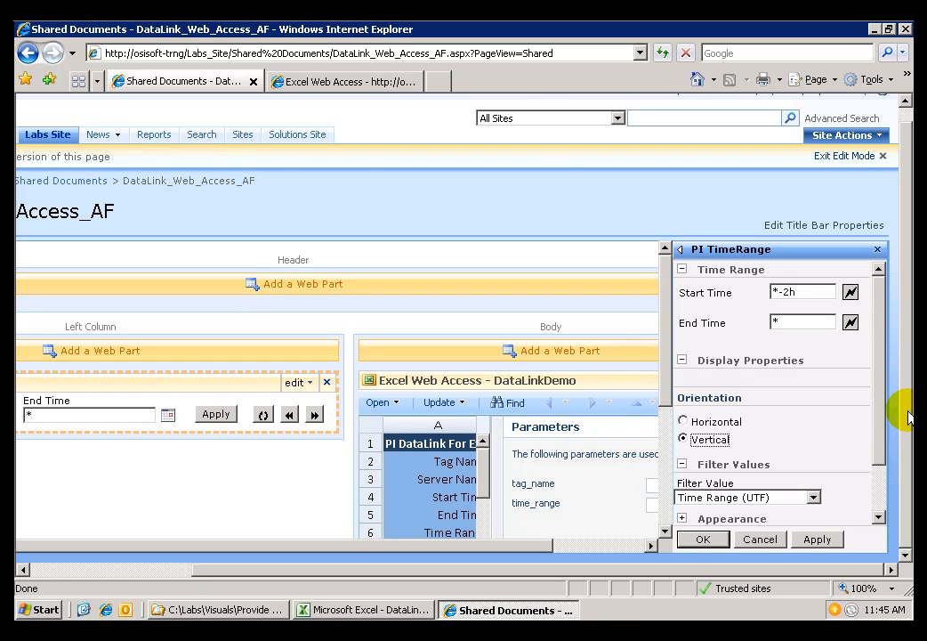
{"action": "left_click_drag", "start_coordinate": [881, 427], "coordinate": [885, 481]}
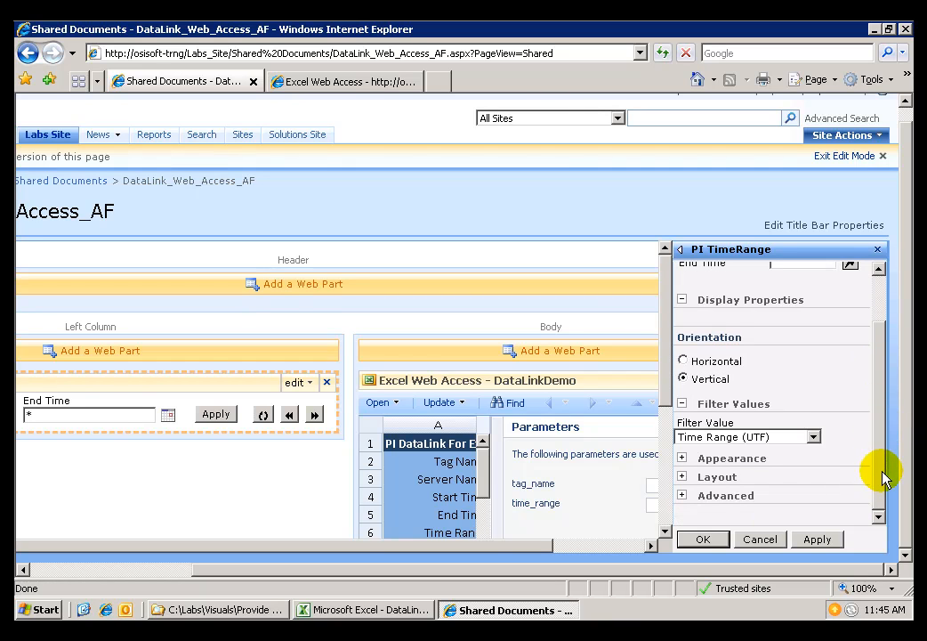
{"action": "left_click", "coordinate": [815, 437]}
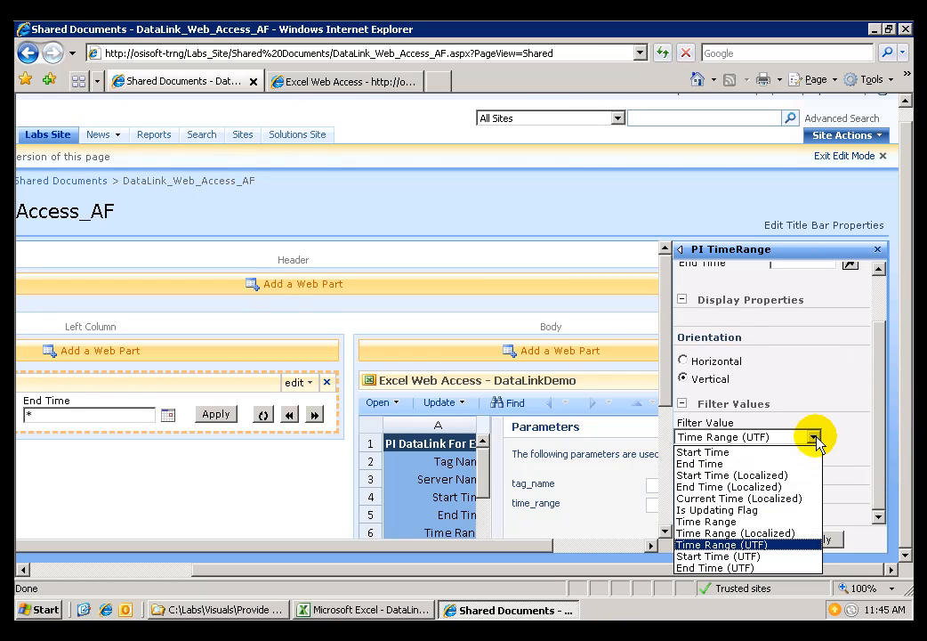
{"action": "left_click", "coordinate": [844, 402]}
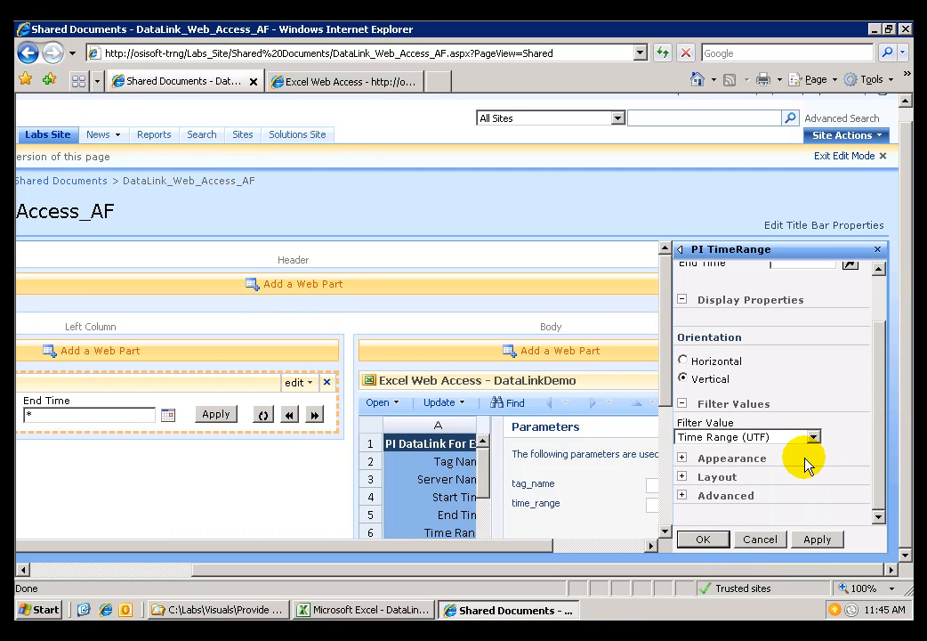
{"action": "left_click", "coordinate": [705, 540]}
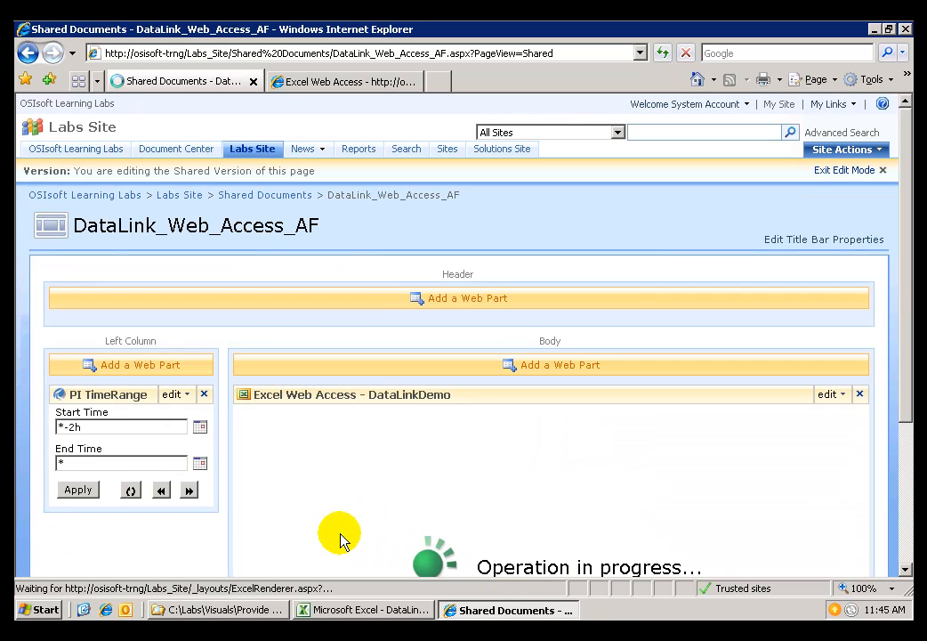
- Send the PI TimeRange filter data to Excel Web Access - DataLinkDemo, using the Get Filter Values From connection type
{"action": "left_click_drag", "start_coordinate": [907, 373], "coordinate": [905, 461]}
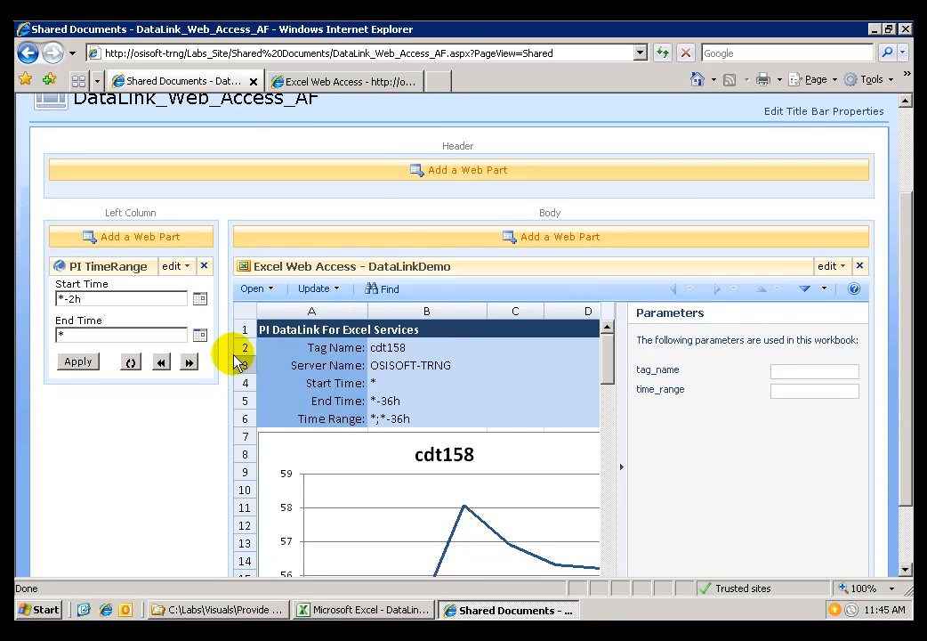
{"action": "left_click", "coordinate": [186, 271]}
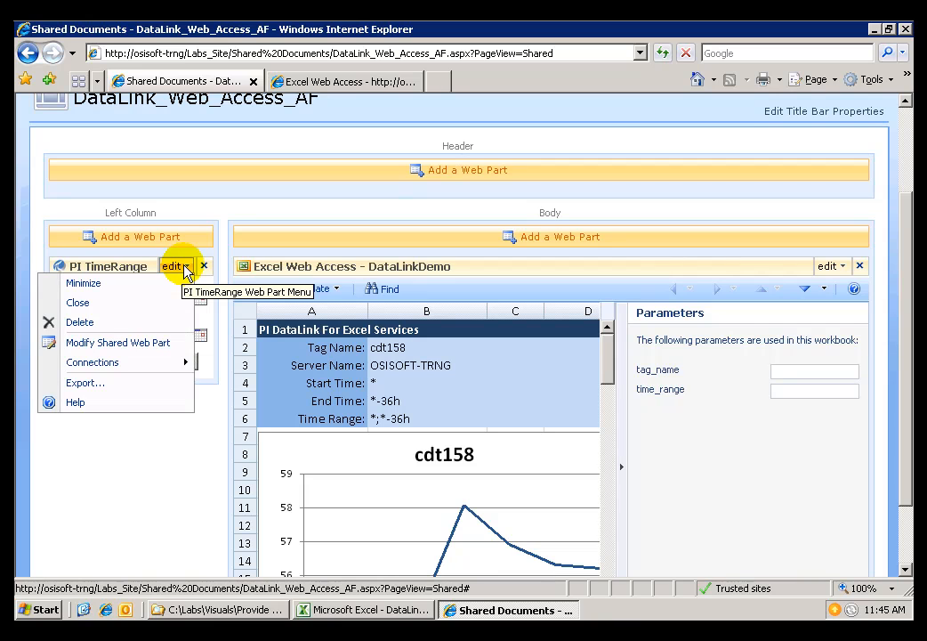
{"action": "mouse_move", "coordinate": [157, 366]}
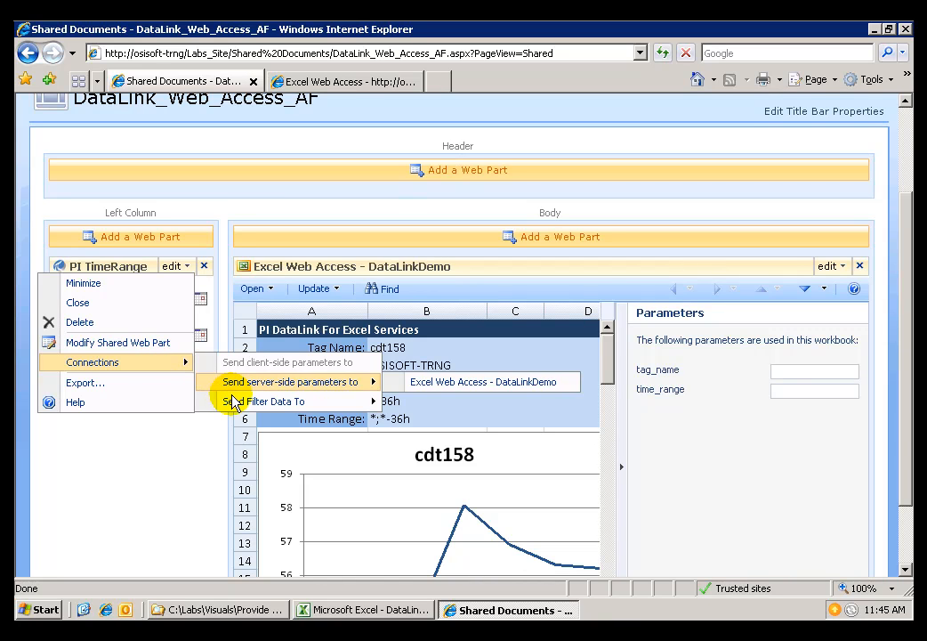
{"action": "mouse_move", "coordinate": [236, 406]}
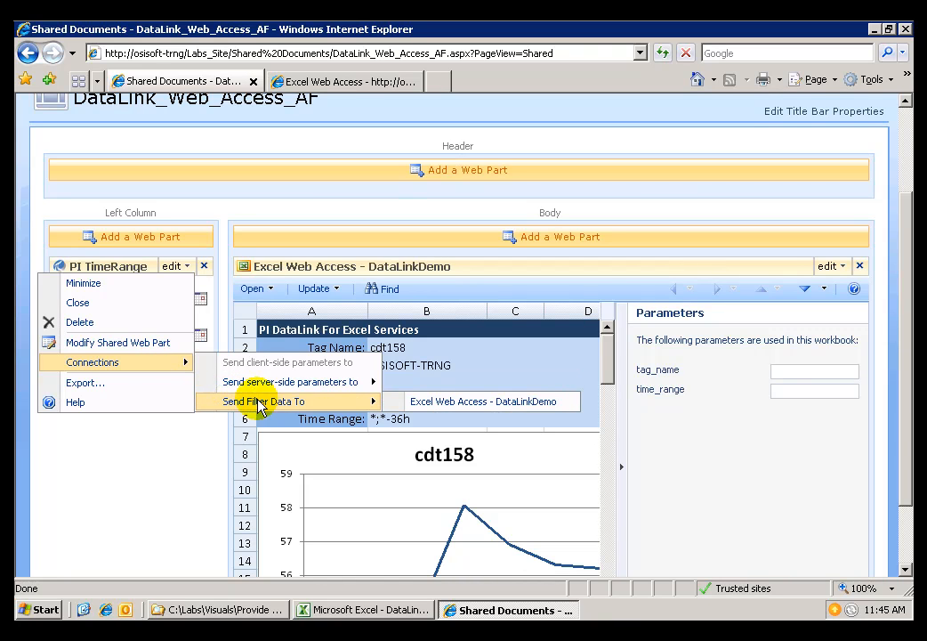
{"action": "left_click", "coordinate": [411, 407]}
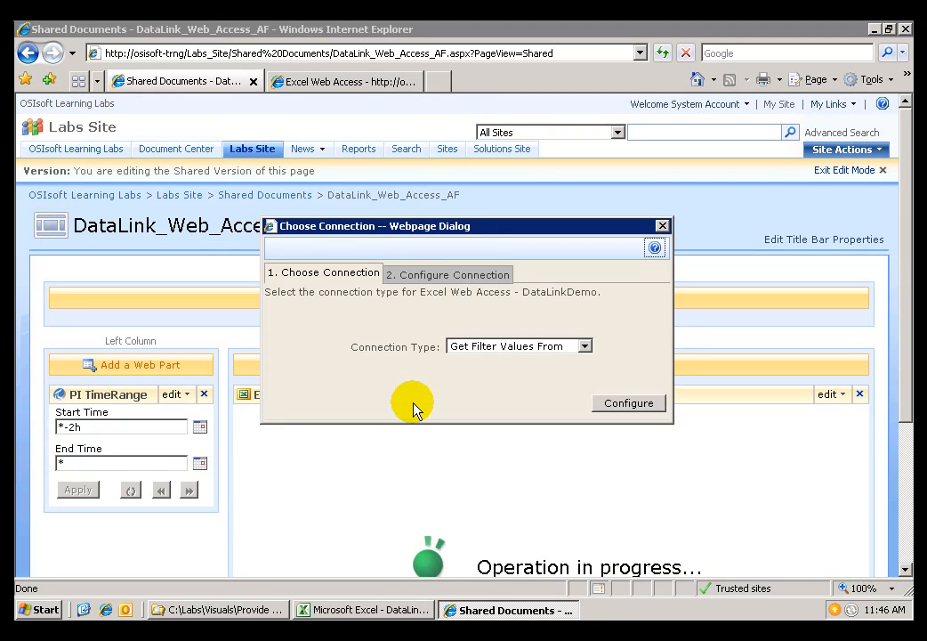
{"action": "left_click", "coordinate": [585, 346]}
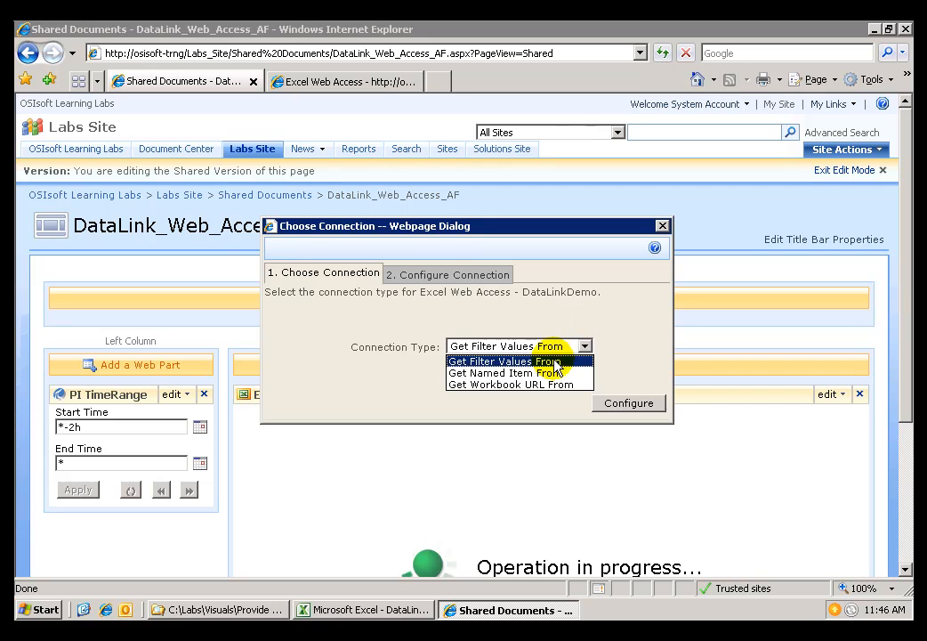
{"action": "left_click", "coordinate": [468, 292]}
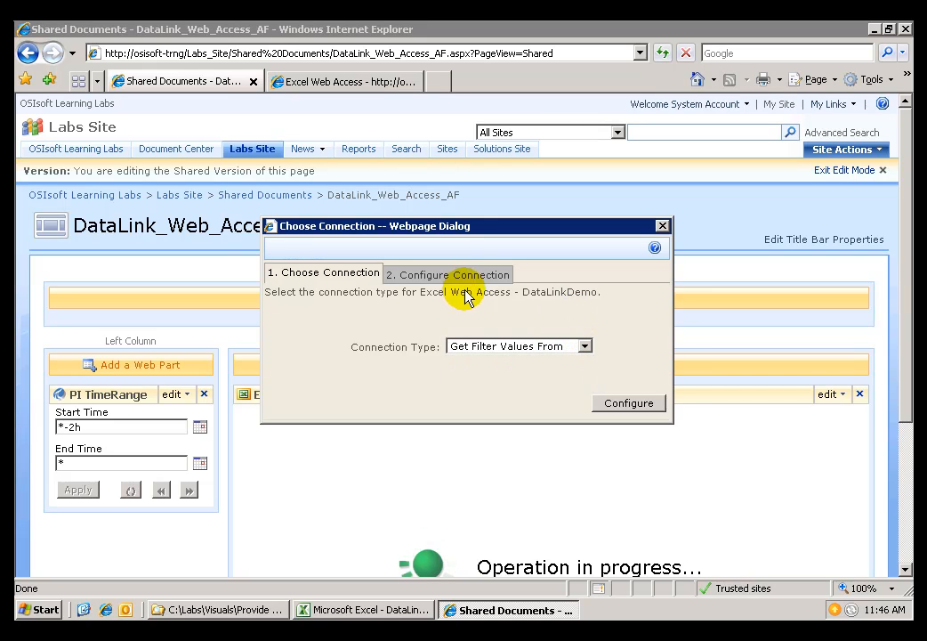
{"action": "left_click", "coordinate": [451, 277]}
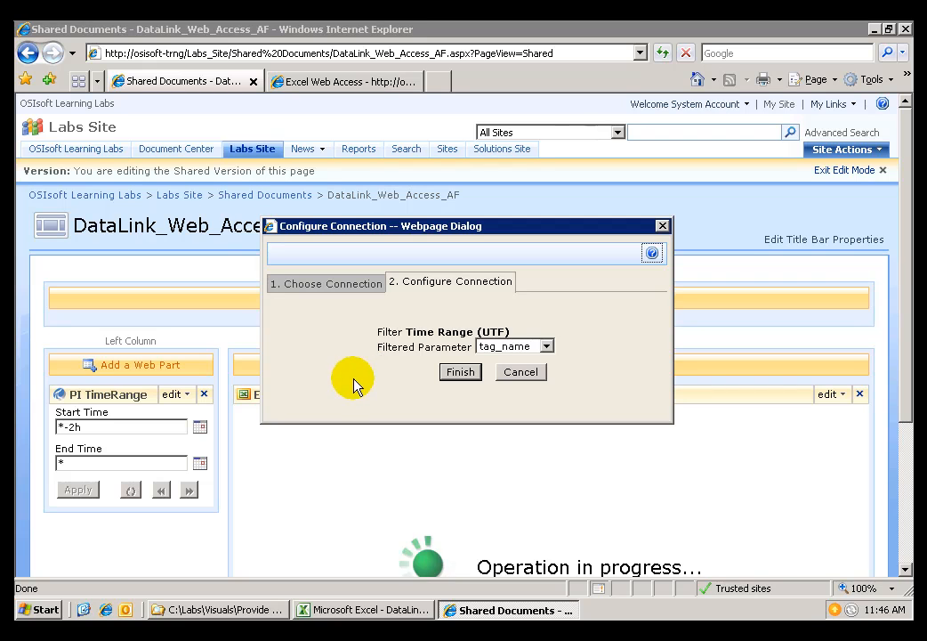
- Map the Time Range (UTF) filter to the time_range parameter and finish the connection
{"action": "left_click", "coordinate": [547, 346]}
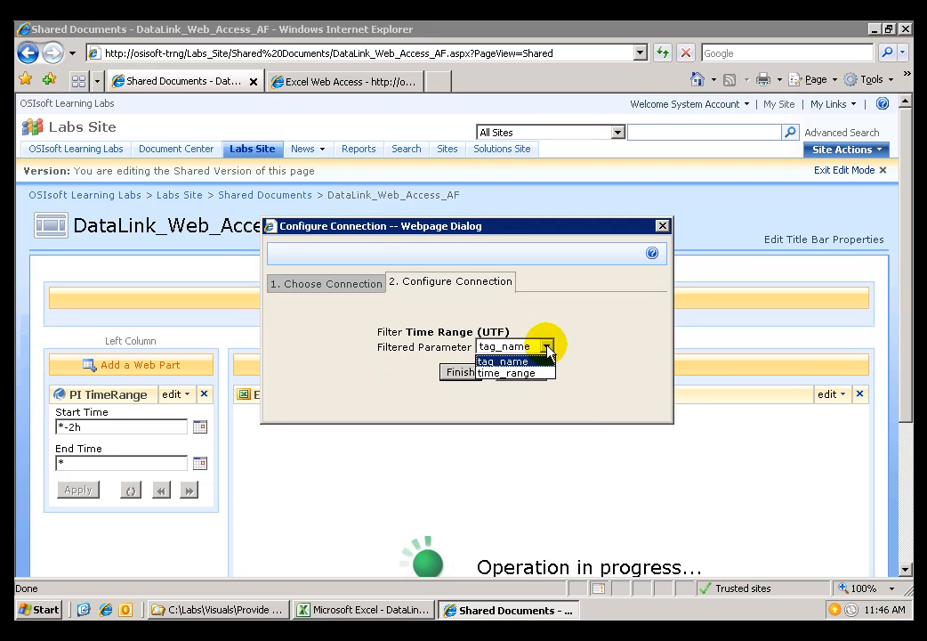
{"action": "left_click", "coordinate": [532, 373]}
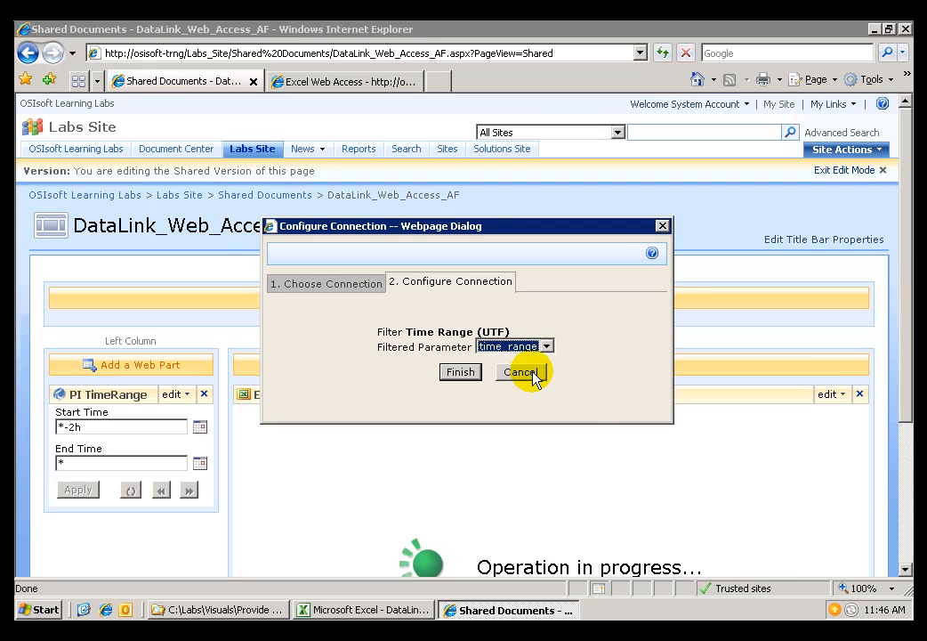
{"action": "left_click", "coordinate": [460, 373]}
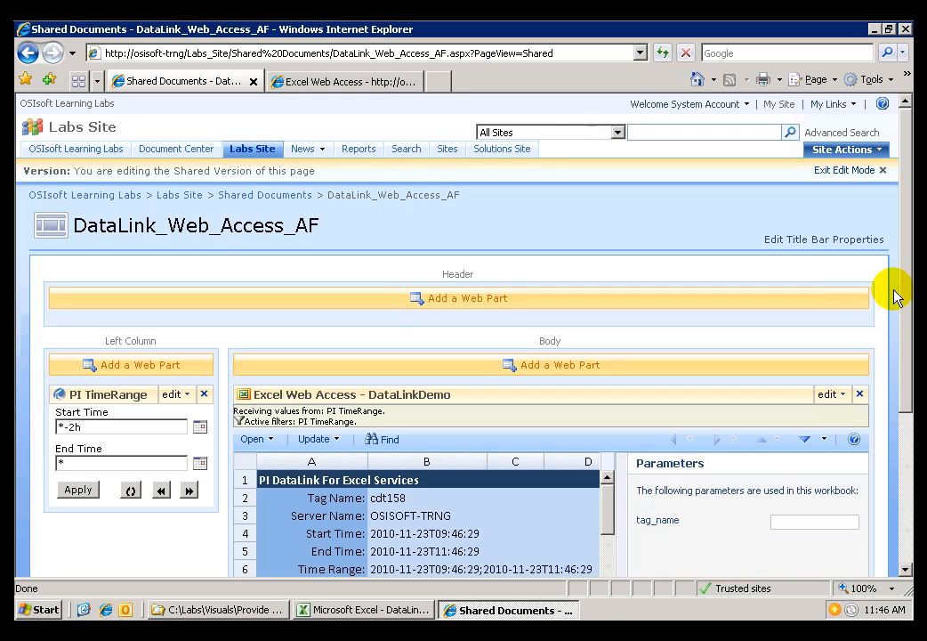
{"action": "left_click_drag", "start_coordinate": [904, 307], "coordinate": [905, 454]}
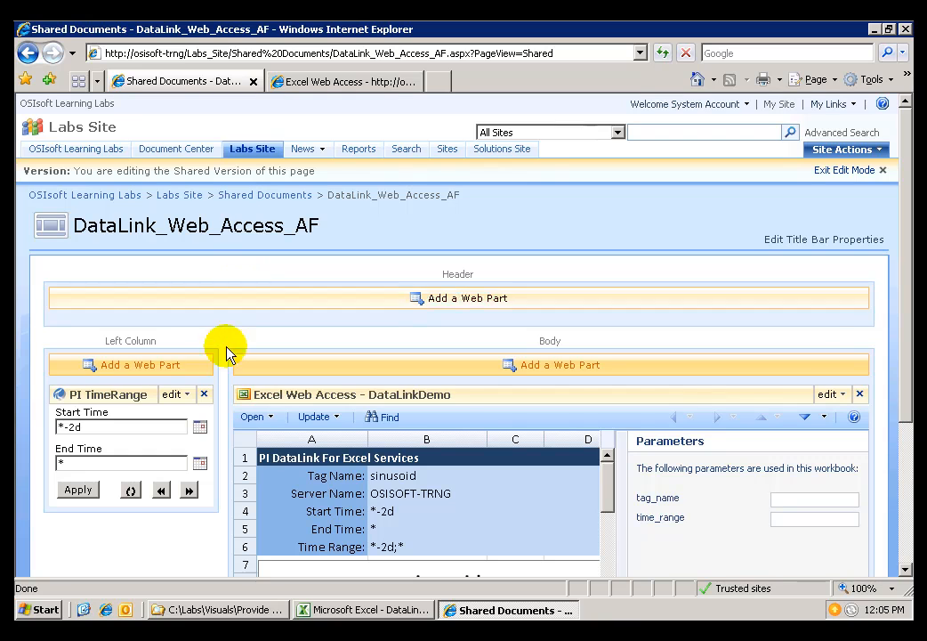
- Create a filter data connection from PI TimeRange to Excel Web Access - DataLinkDemo with the Get Filter Values From type
{"action": "left_click", "coordinate": [182, 403]}
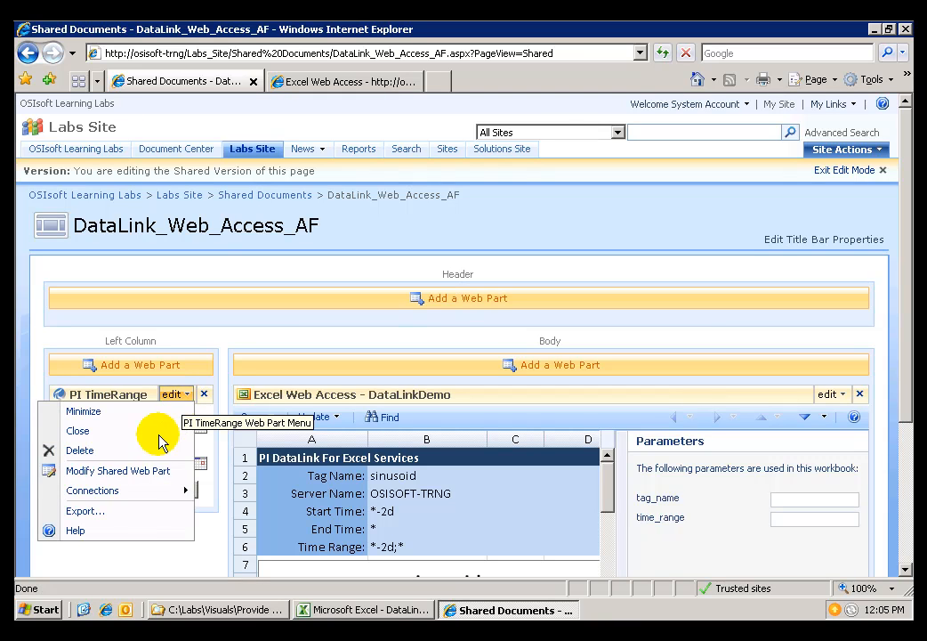
{"action": "mouse_move", "coordinate": [147, 501]}
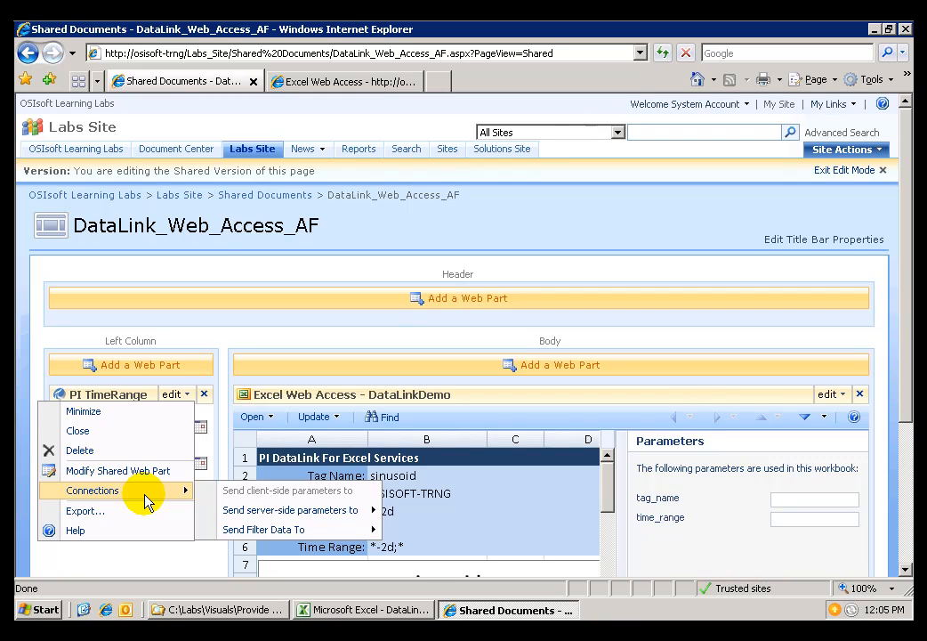
{"action": "mouse_move", "coordinate": [264, 529]}
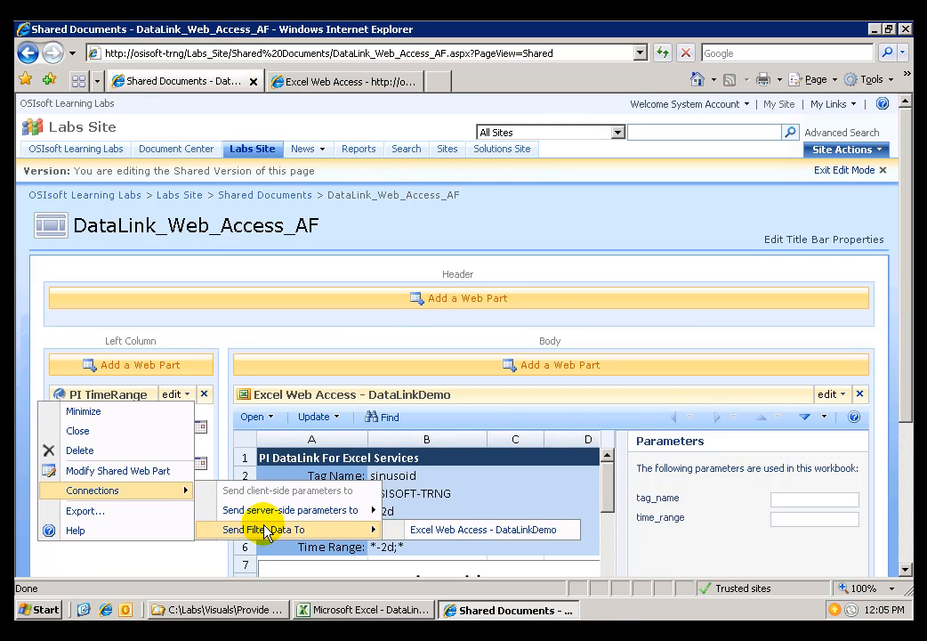
{"action": "left_click", "coordinate": [414, 531]}
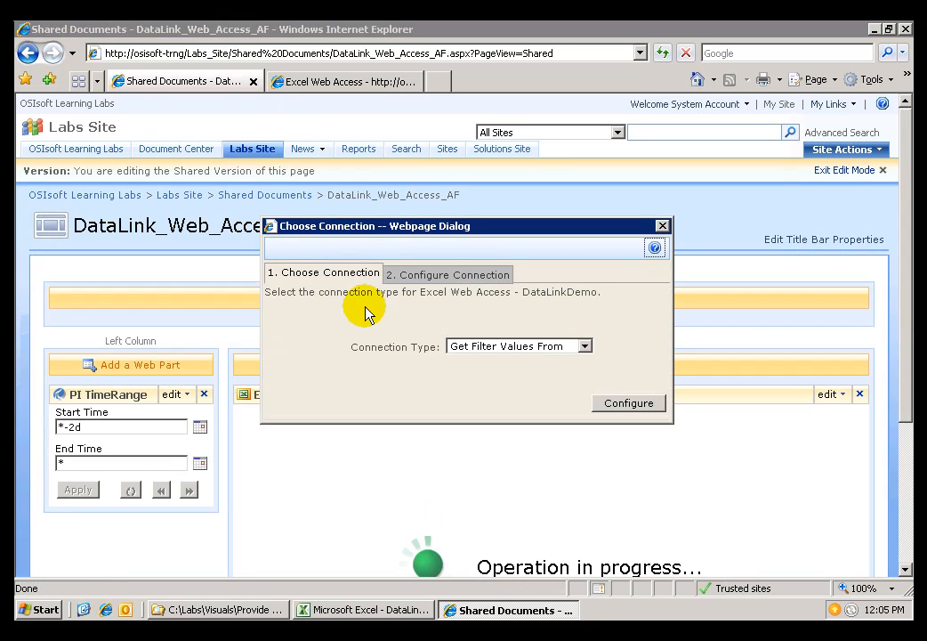
{"action": "left_click", "coordinate": [584, 346]}
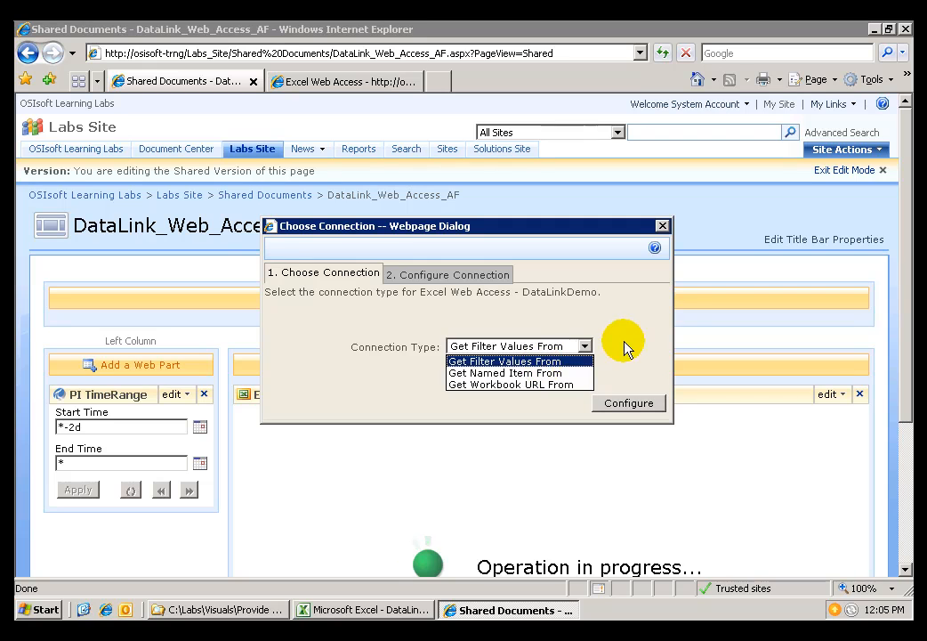
{"action": "left_click", "coordinate": [624, 348]}
{"action": "left_click", "coordinate": [630, 404]}
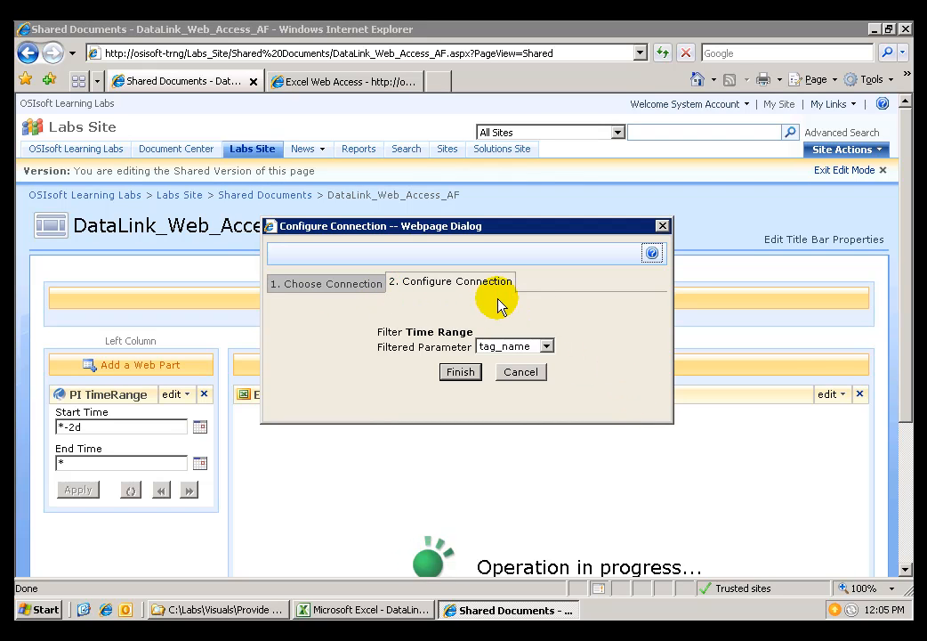
- Map the Time Range filter to the time_range parameter, finish the connection, and check the workbook's chart
{"action": "left_click", "coordinate": [547, 348]}
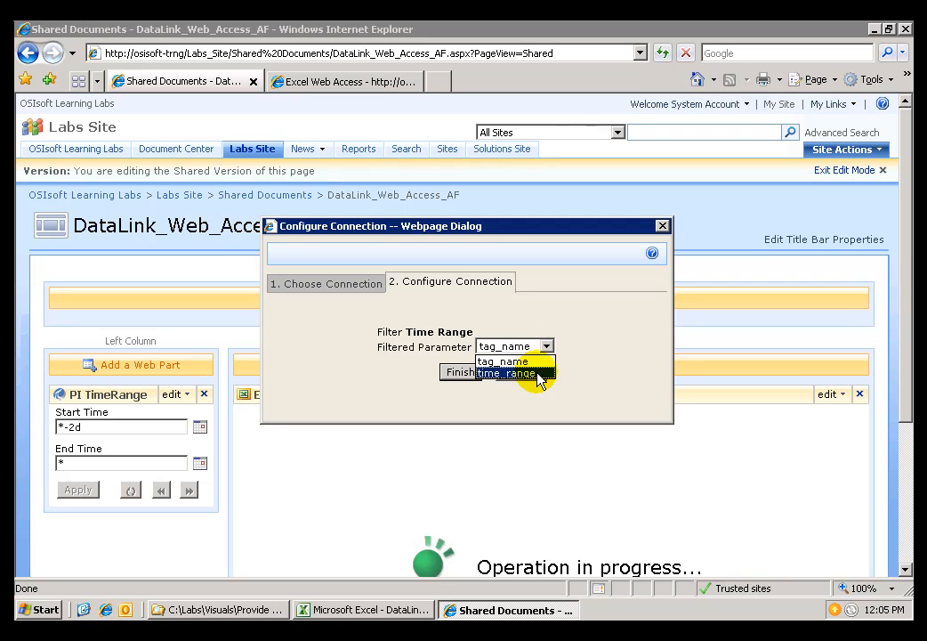
{"action": "left_click", "coordinate": [516, 373]}
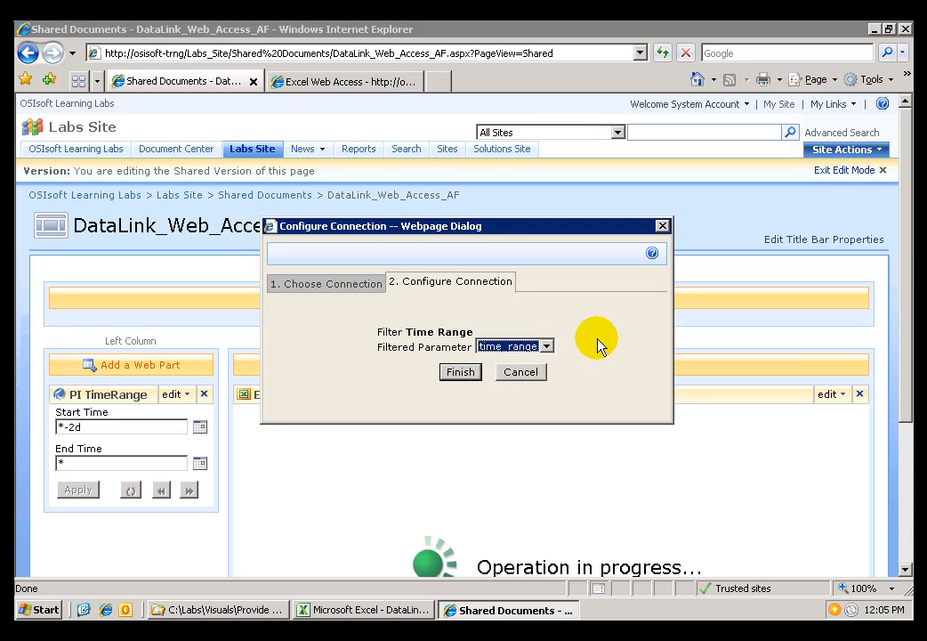
{"action": "left_click", "coordinate": [472, 375]}
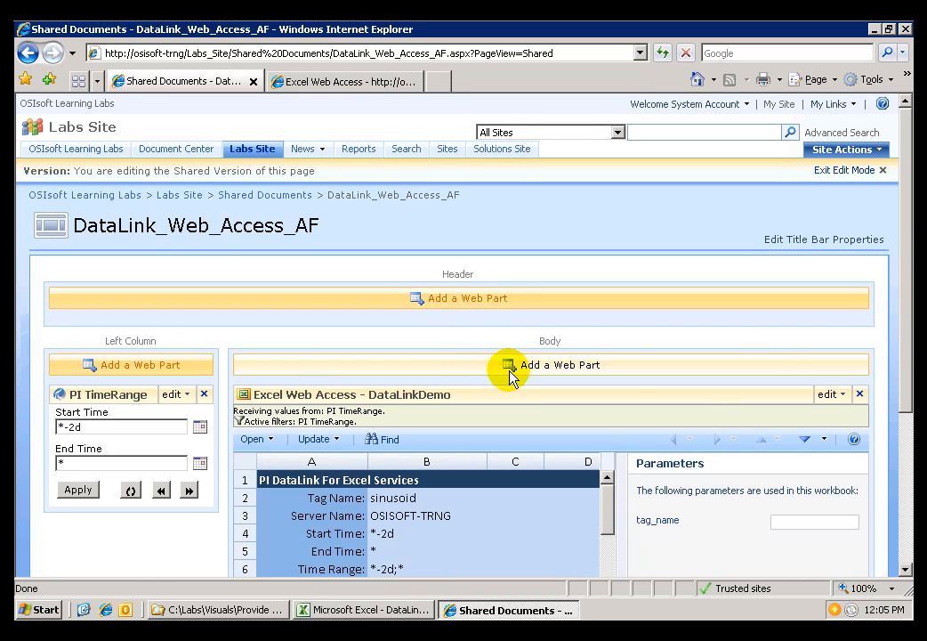
{"action": "left_click_drag", "start_coordinate": [906, 345], "coordinate": [899, 502]}
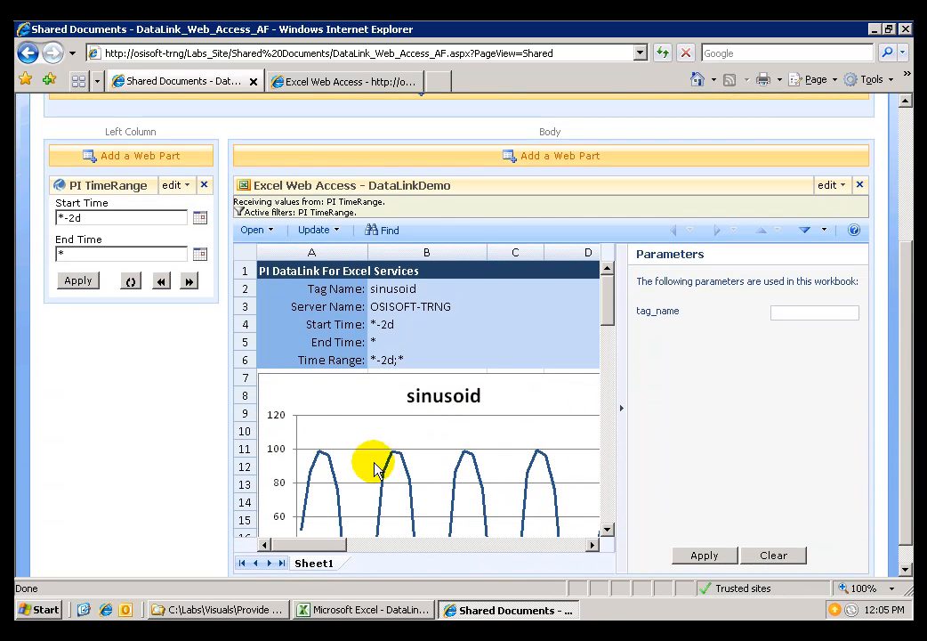
{"action": "left_click", "coordinate": [907, 177]}
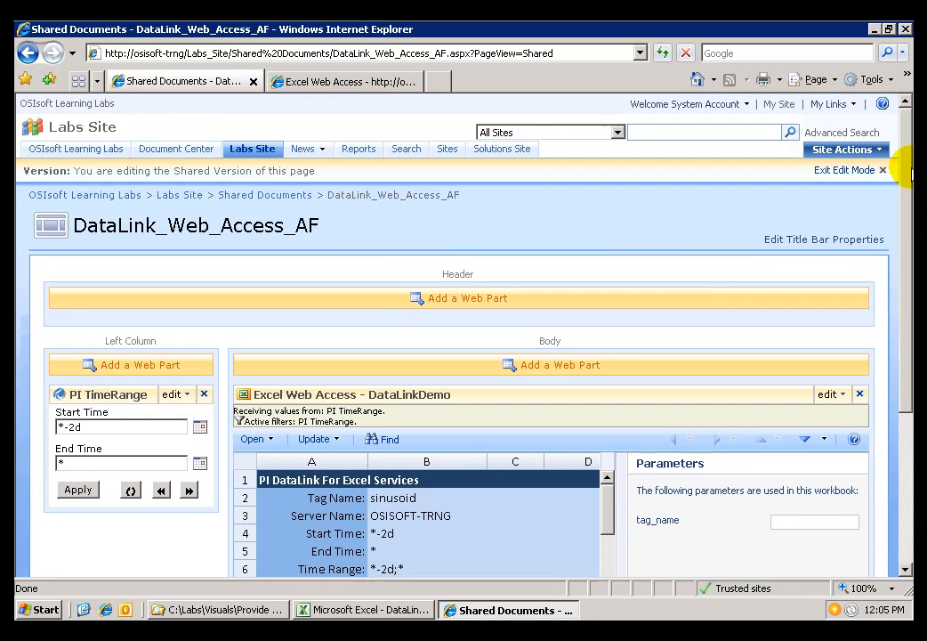
- Exit the page's edit mode and apply a start time of *-12d in PI TimeRange to test the workbook
{"action": "left_click", "coordinate": [858, 171]}
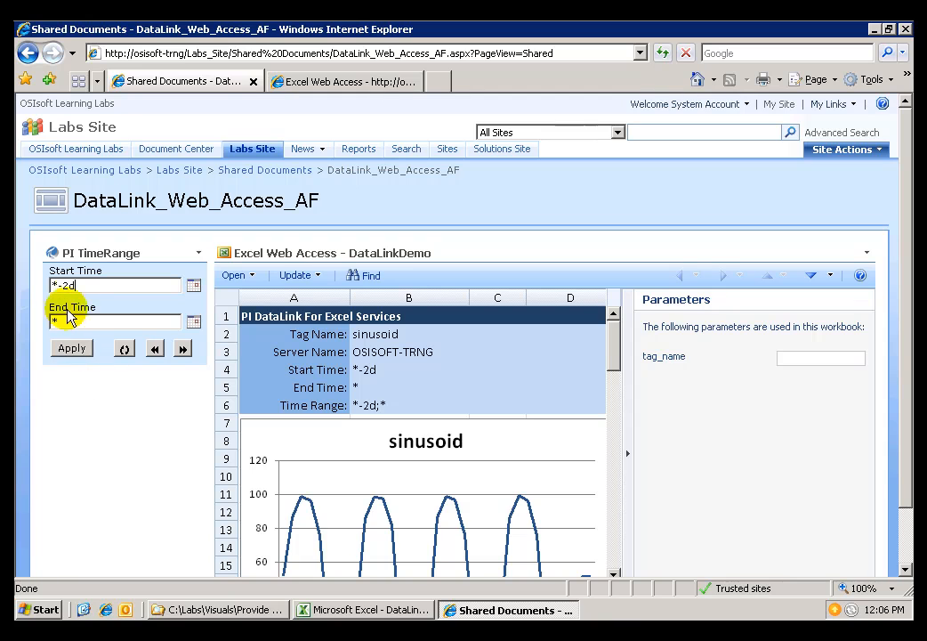
{"action": "left_click", "coordinate": [63, 286]}
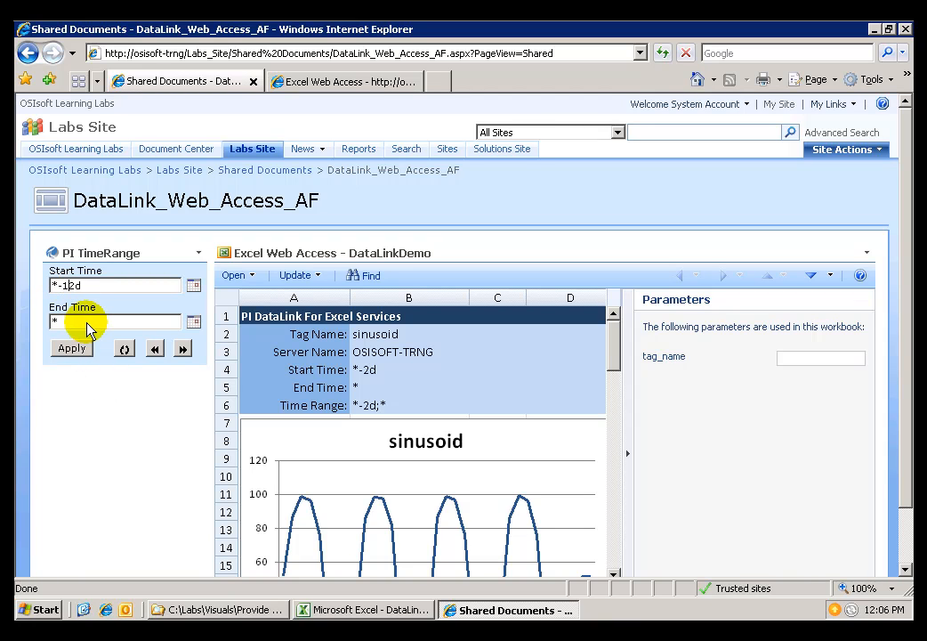
{"action": "left_click", "coordinate": [71, 347]}
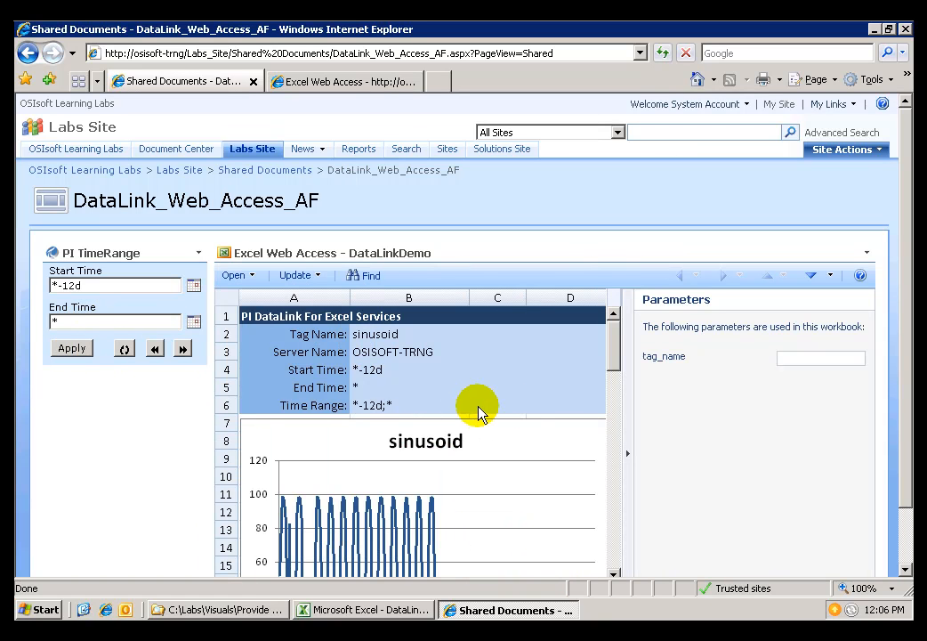
{"action": "scroll", "coordinate": [615, 366], "scroll_direction": "down", "scroll_amount": 3}
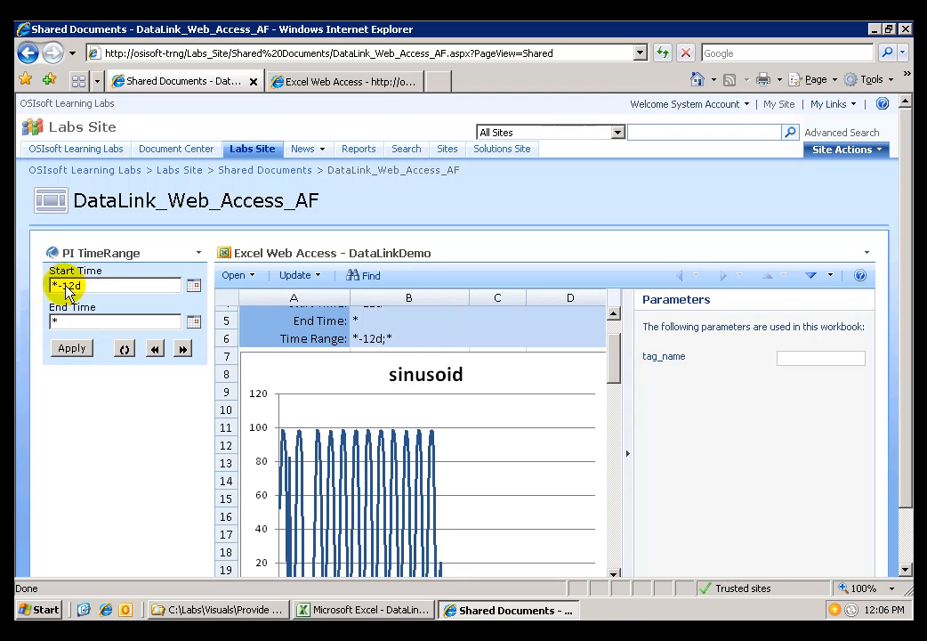
- Set the PI TimeRange start time to *-24h, apply it, and check the workbook's times and sinusoid chart
{"action": "left_click_drag", "start_coordinate": [87, 289], "coordinate": [66, 290]}
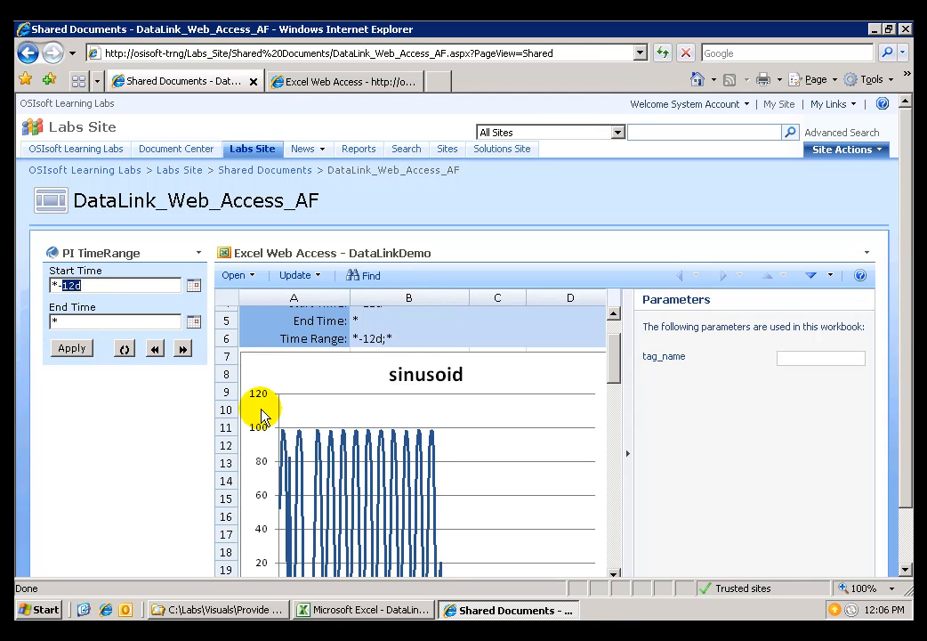
{"action": "type", "text": "2"}
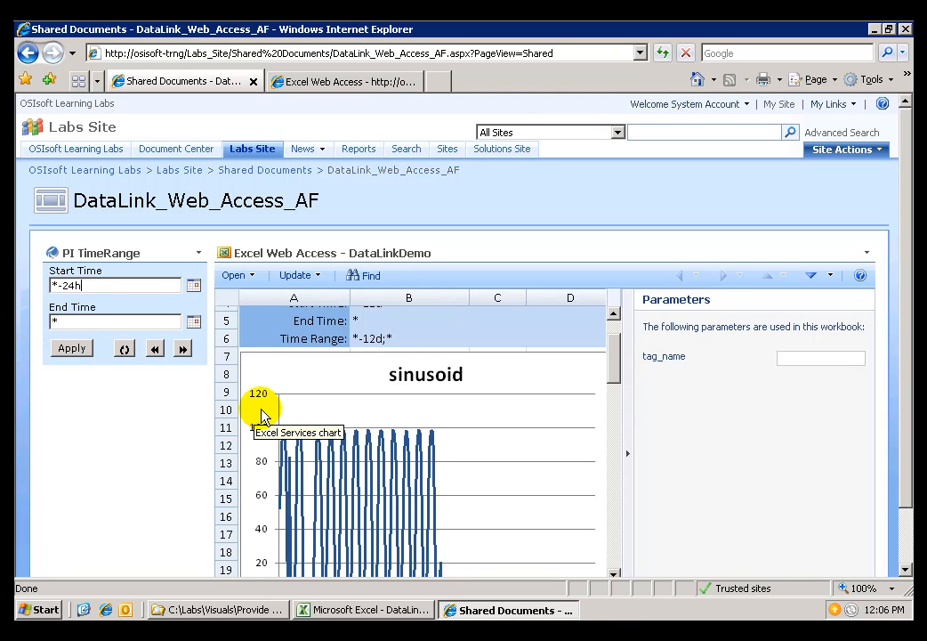
{"action": "type", "text": "4h"}
{"action": "left_click", "coordinate": [75, 349]}
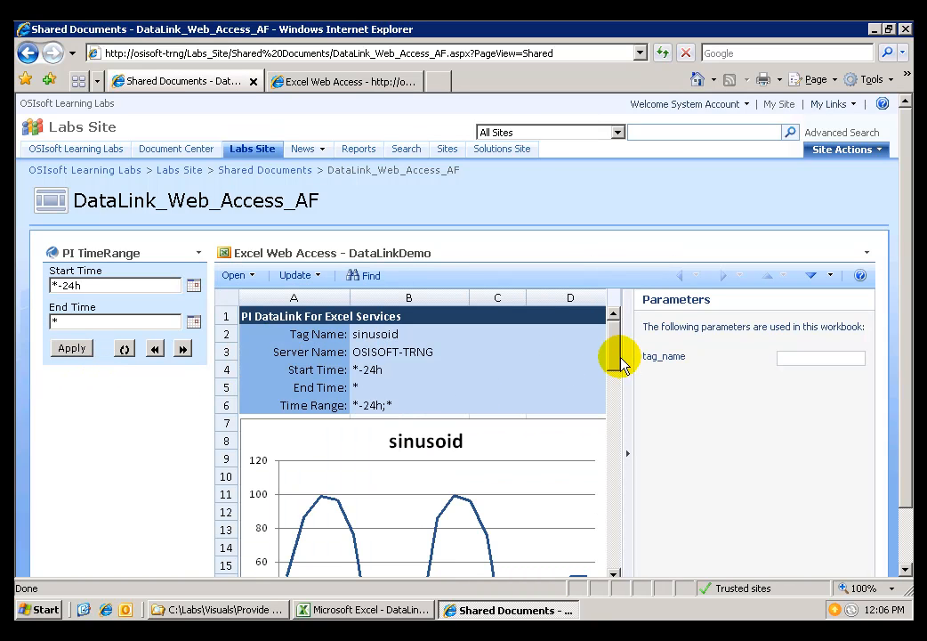
{"action": "scroll", "coordinate": [617, 378], "scroll_direction": "down", "scroll_amount": 3}
{"action": "scroll", "coordinate": [615, 365], "scroll_direction": "up", "scroll_amount": 3}
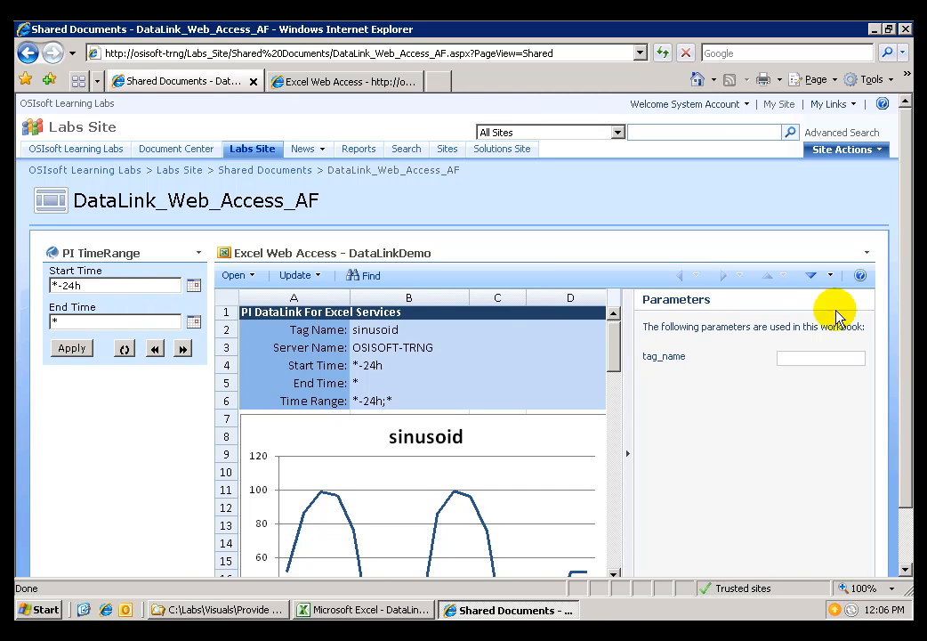
{"action": "left_click_drag", "start_coordinate": [906, 357], "coordinate": [906, 408]}
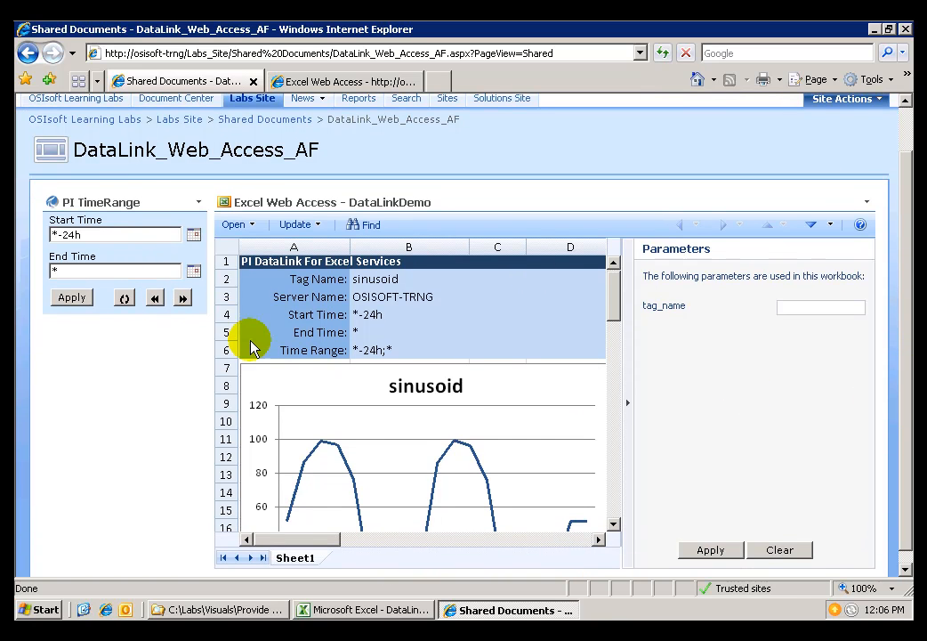
- Refresh PI TimeRange and shift it two periods backward and one forward, then view the start time calendar without picking a date
{"action": "left_click", "coordinate": [125, 300]}
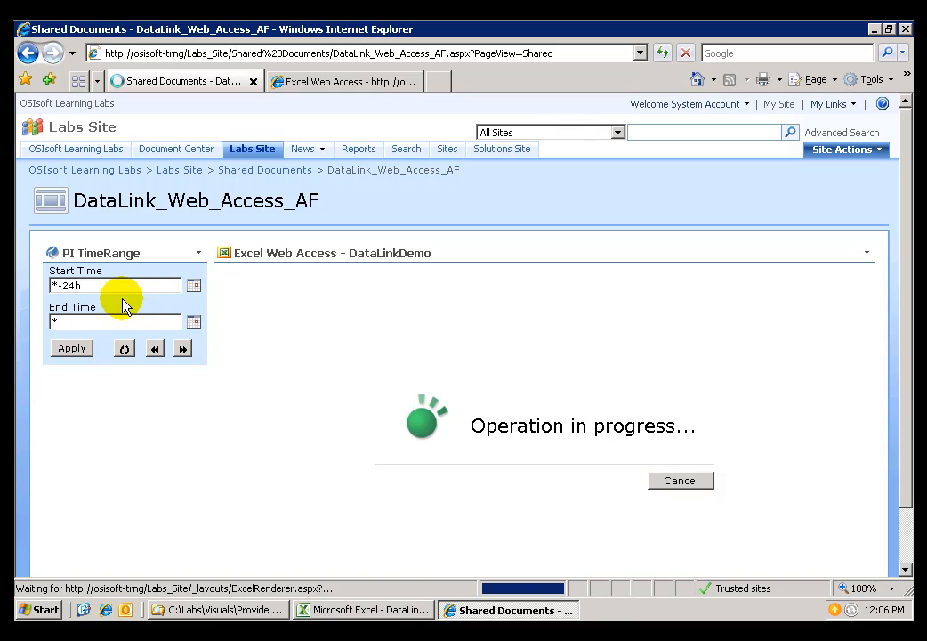
{"action": "left_click", "coordinate": [155, 351]}
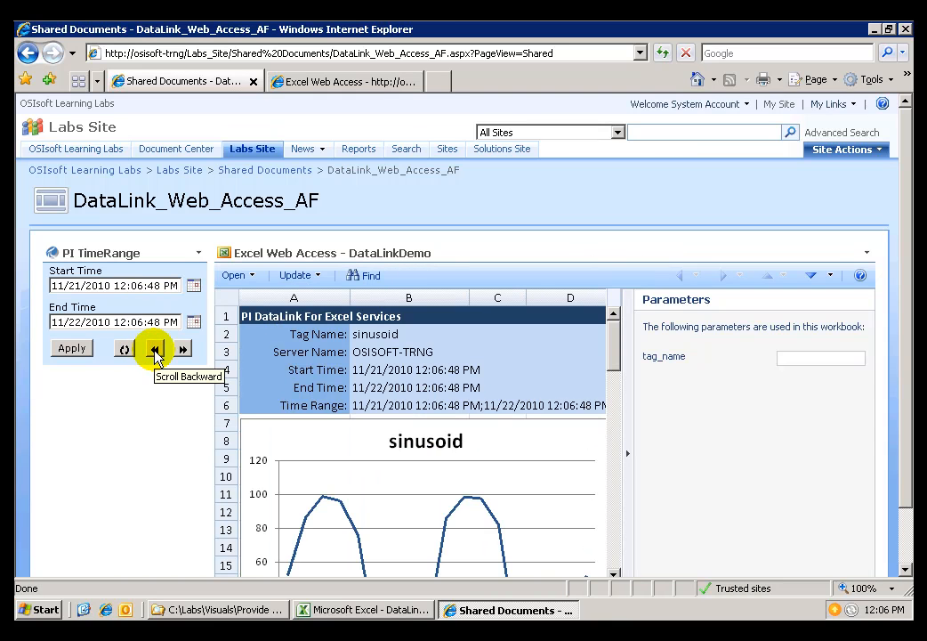
{"action": "left_click", "coordinate": [155, 351]}
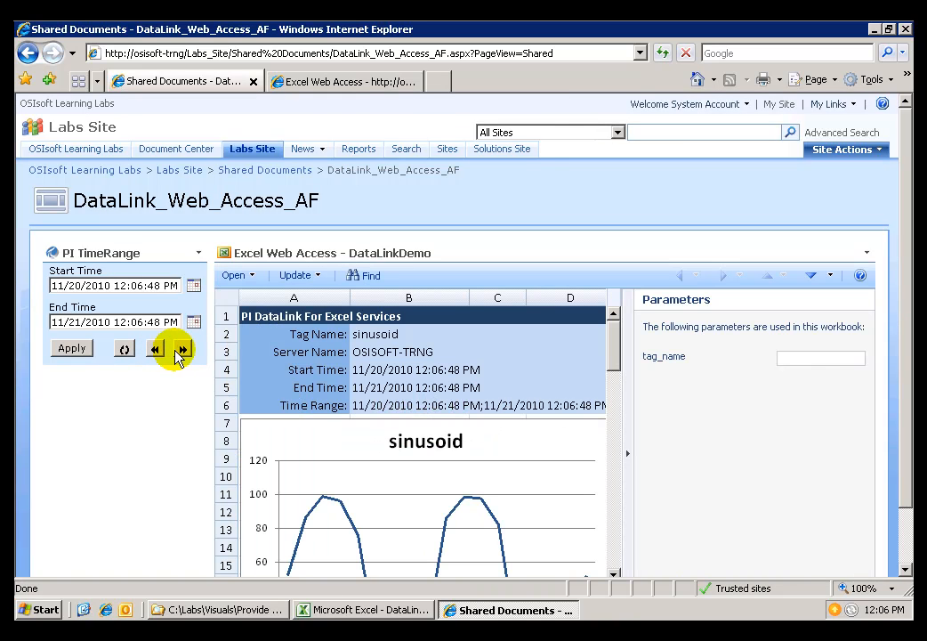
{"action": "left_click", "coordinate": [182, 350]}
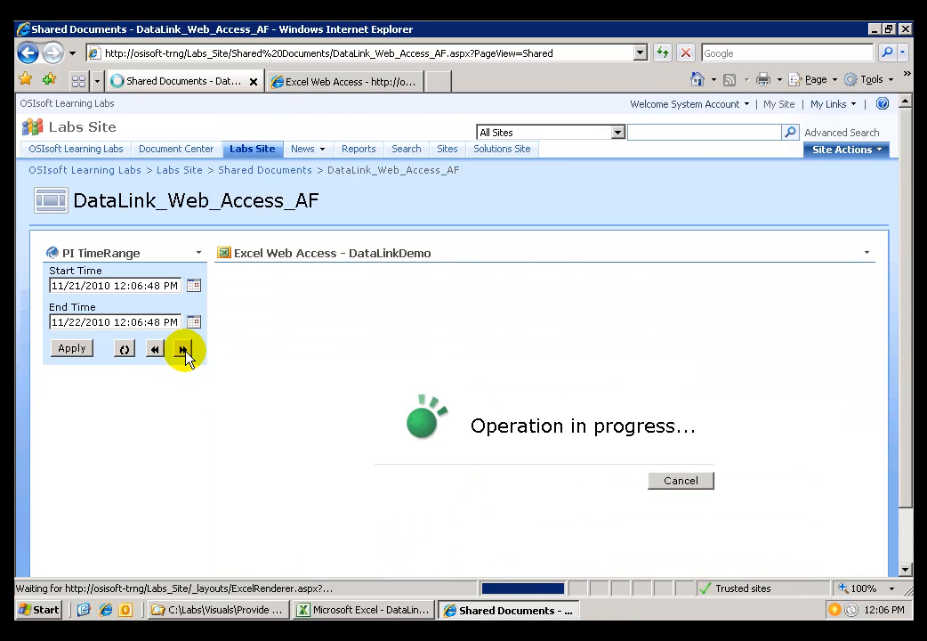
{"action": "left_click", "coordinate": [194, 286]}
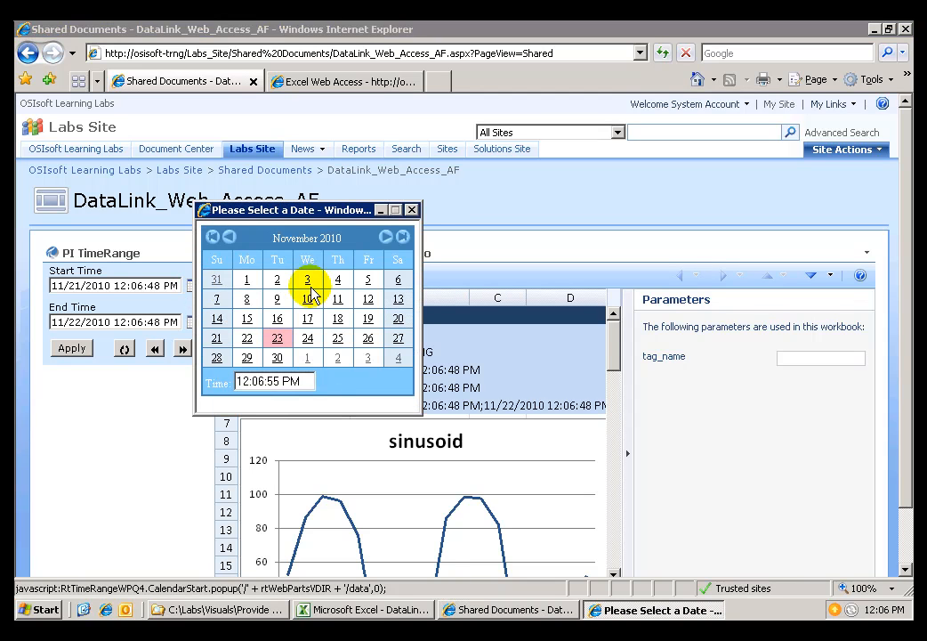
{"action": "left_click", "coordinate": [411, 210]}
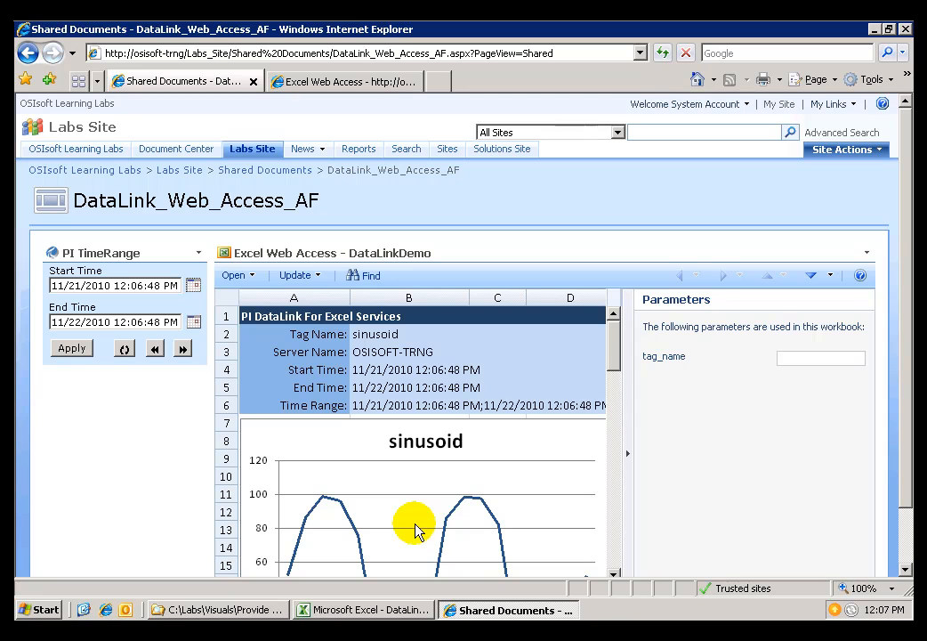
- Put the page in edit mode and add a PI TreeView web part to the Left Column
{"action": "left_click", "coordinate": [880, 151]}
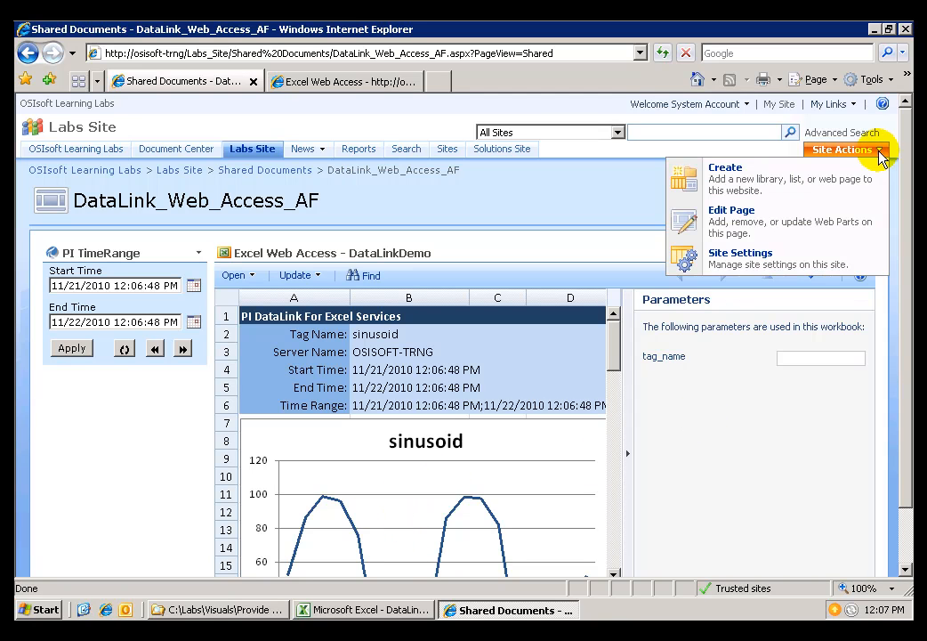
{"action": "left_click", "coordinate": [747, 215]}
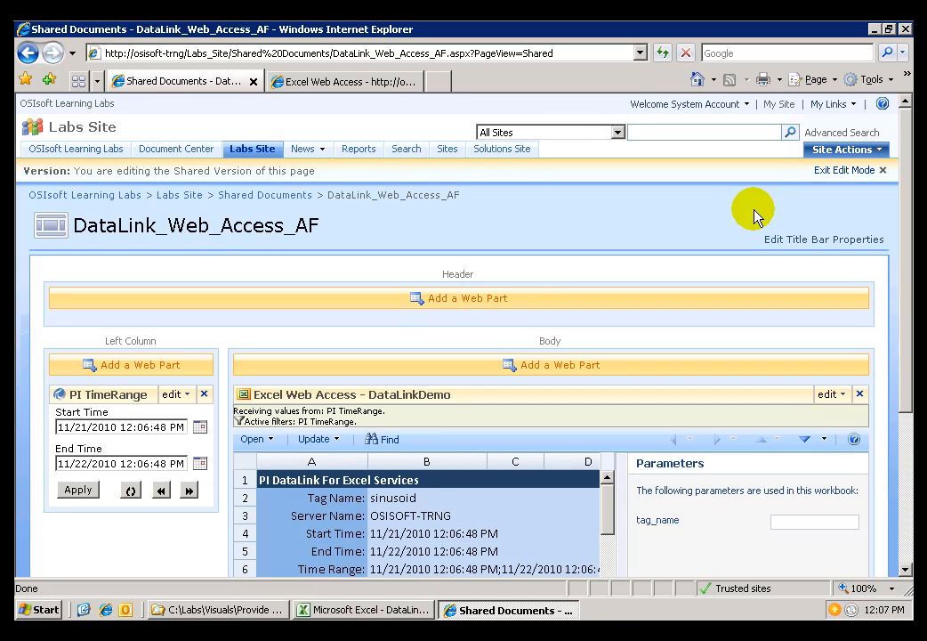
{"action": "left_click", "coordinate": [134, 368]}
{"action": "left_click_drag", "start_coordinate": [755, 161], "coordinate": [759, 406]}
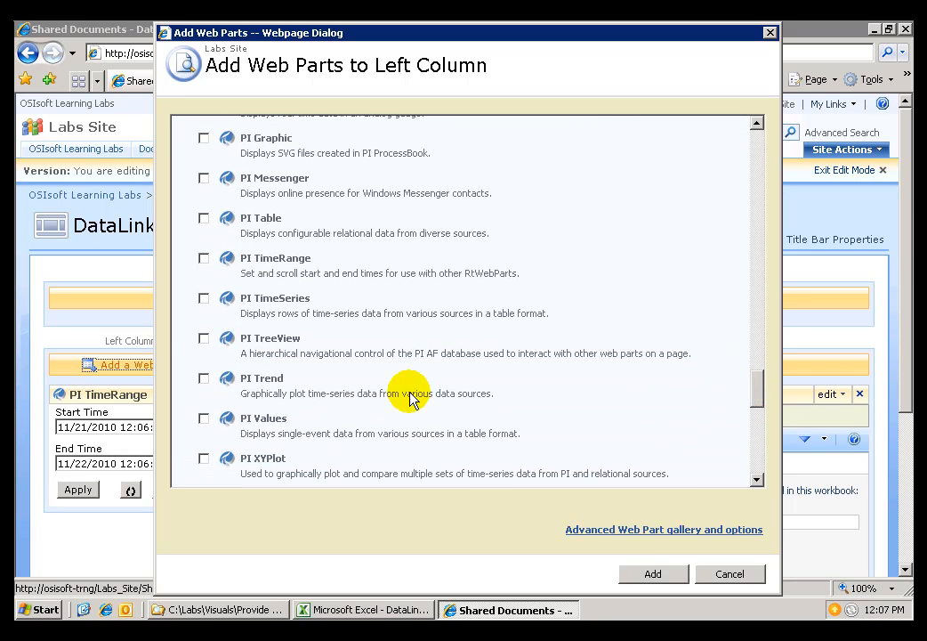
{"action": "left_click", "coordinate": [204, 338]}
{"action": "left_click", "coordinate": [652, 574]}
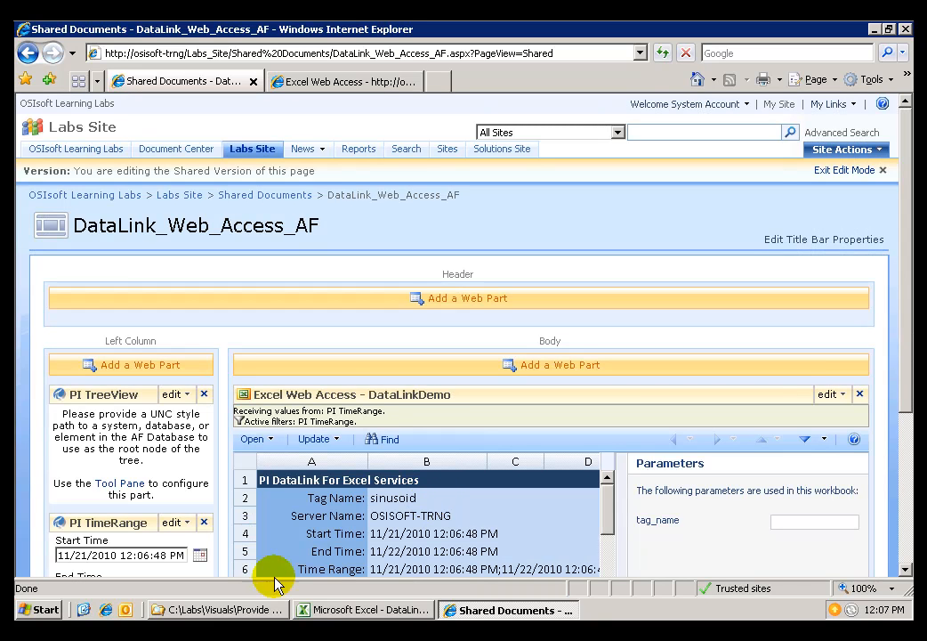
- Modify the PI TreeView web part and browse its AF element tree to server OSISOFT-TRNG and database ExcelWebAccess
{"action": "left_click", "coordinate": [177, 395]}
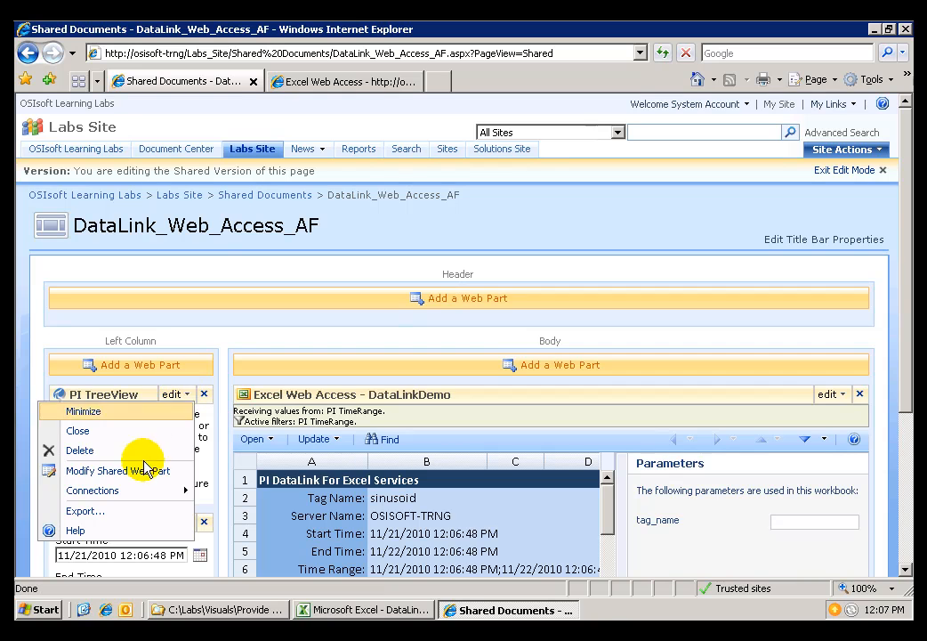
{"action": "left_click", "coordinate": [144, 476]}
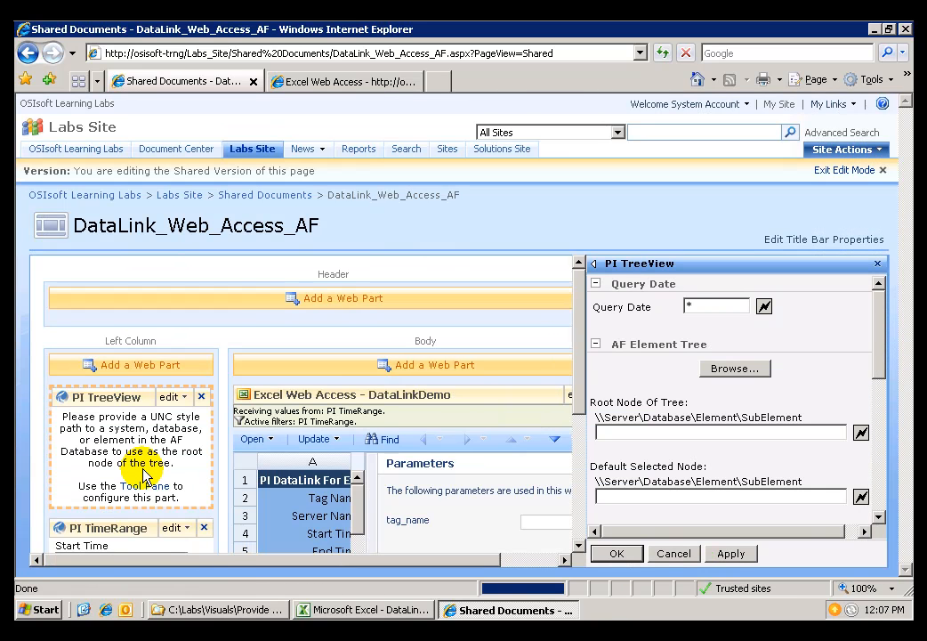
{"action": "left_click", "coordinate": [731, 372]}
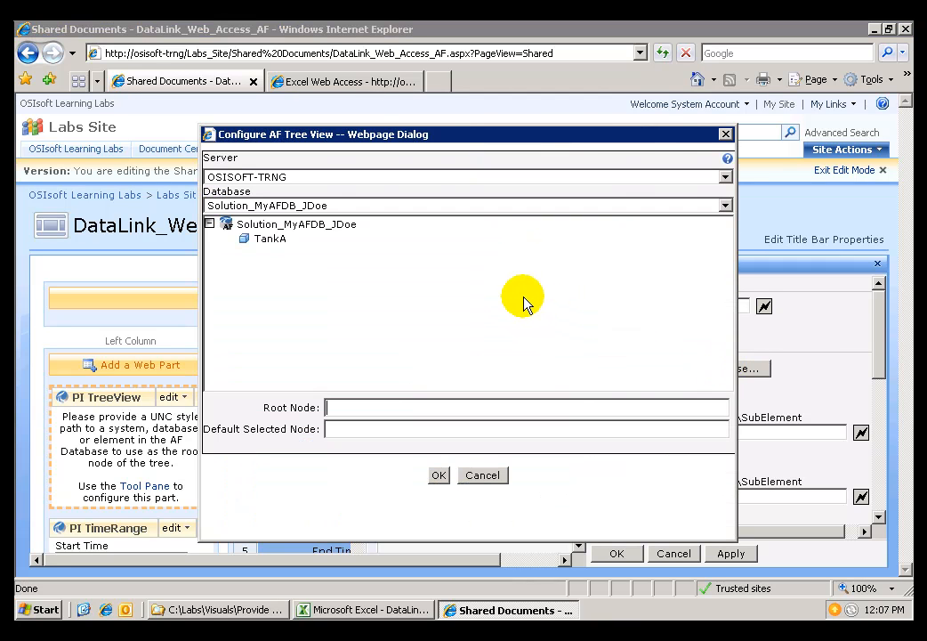
{"action": "left_click", "coordinate": [726, 177]}
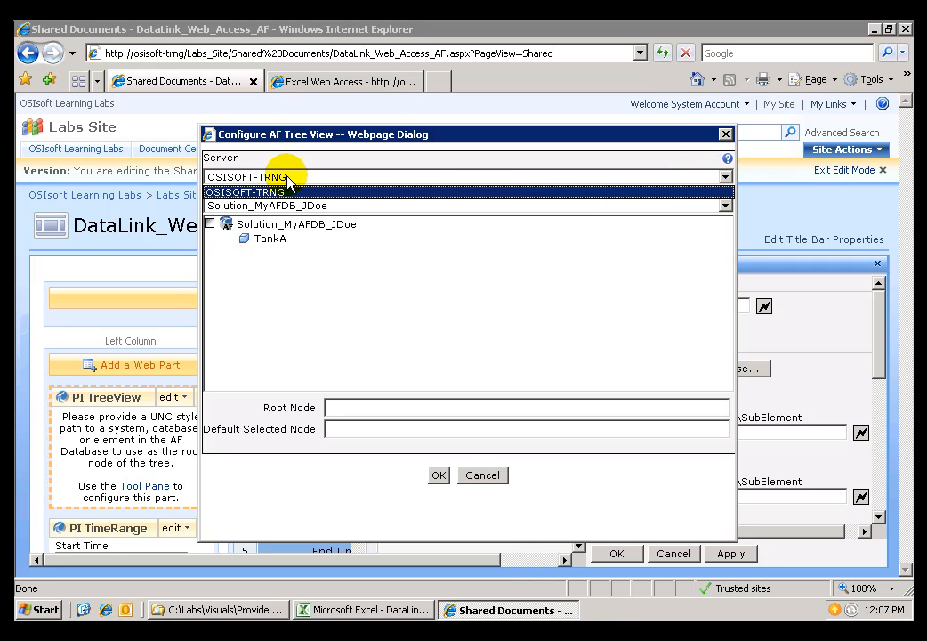
{"action": "left_click", "coordinate": [316, 190]}
{"action": "left_click", "coordinate": [726, 206]}
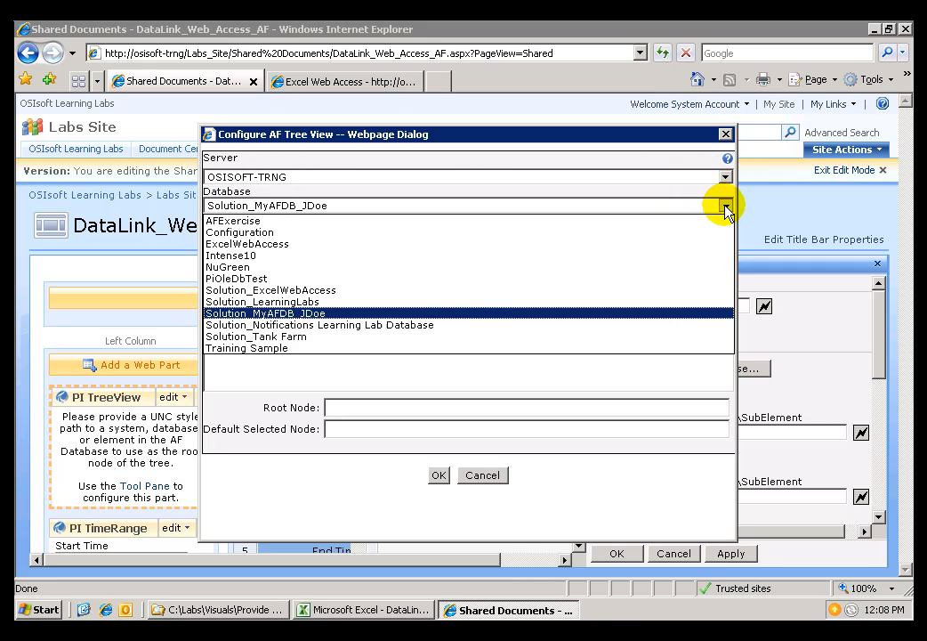
{"action": "left_click", "coordinate": [285, 244]}
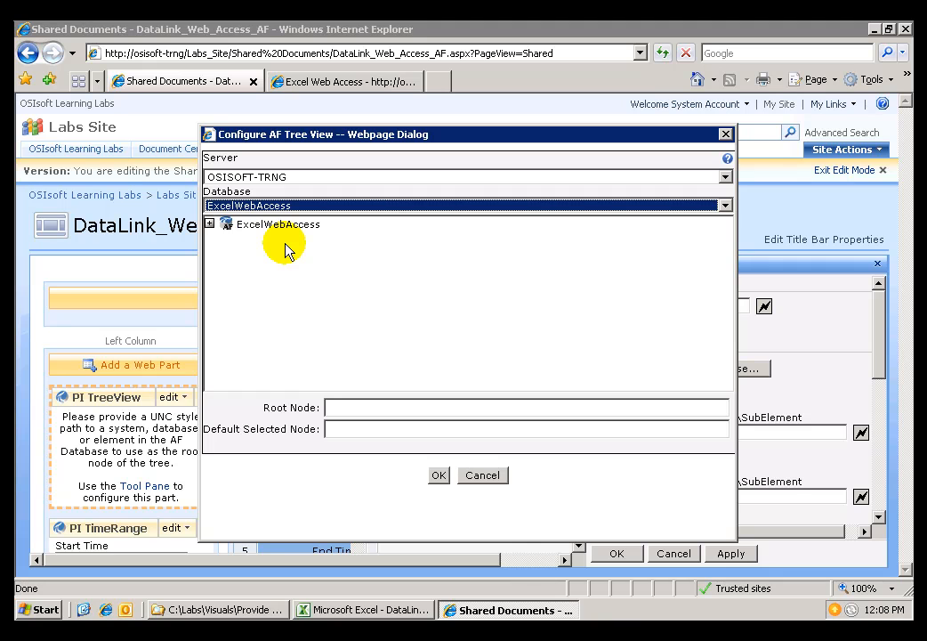
- Set My Plant as the tree's root node and Unit 1 as its default selected node, and confirm the settings
{"action": "left_click", "coordinate": [209, 223]}
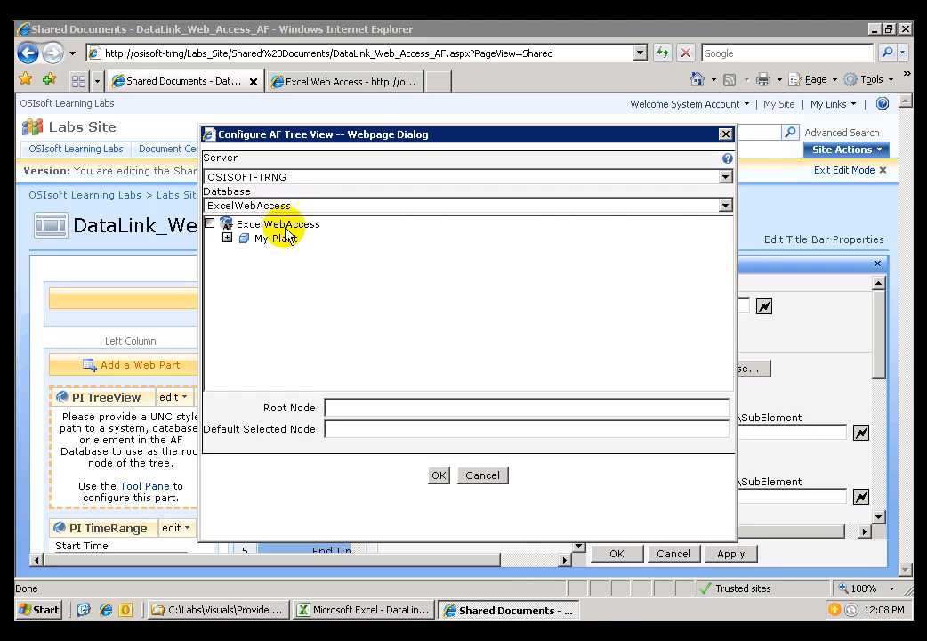
{"action": "left_click", "coordinate": [227, 239]}
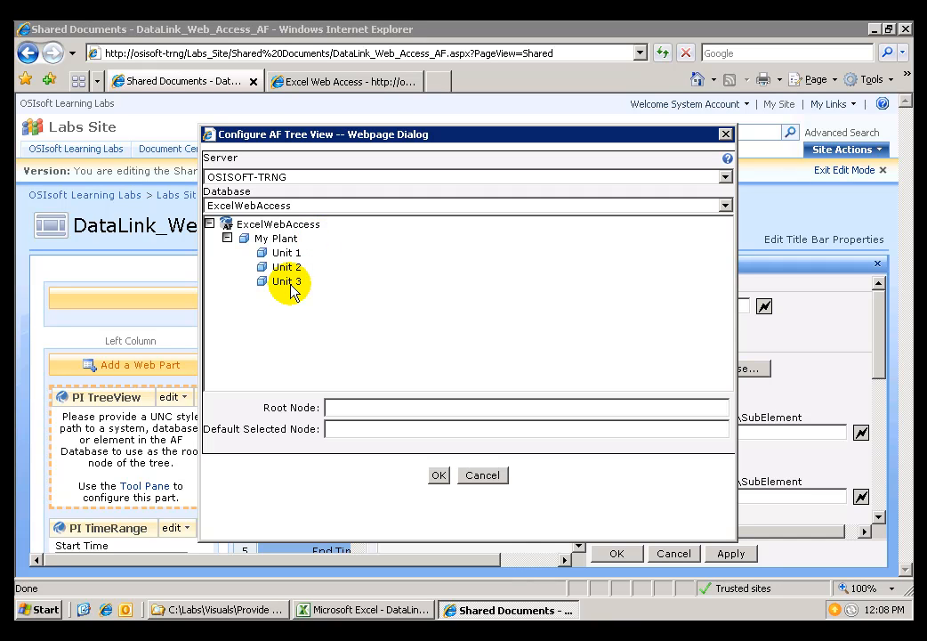
{"action": "right_click", "coordinate": [277, 241]}
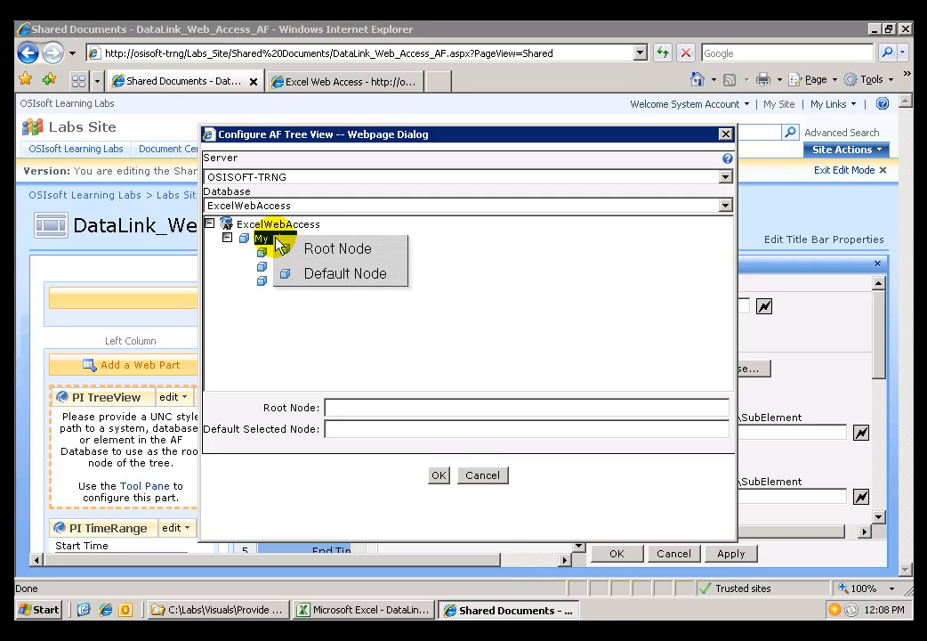
{"action": "left_click", "coordinate": [313, 248]}
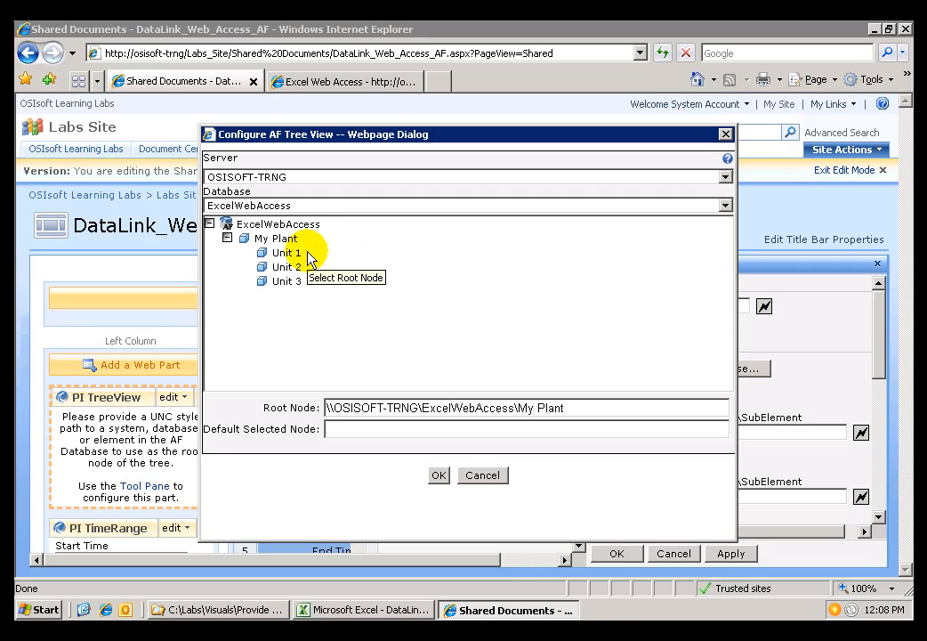
{"action": "right_click", "coordinate": [294, 255]}
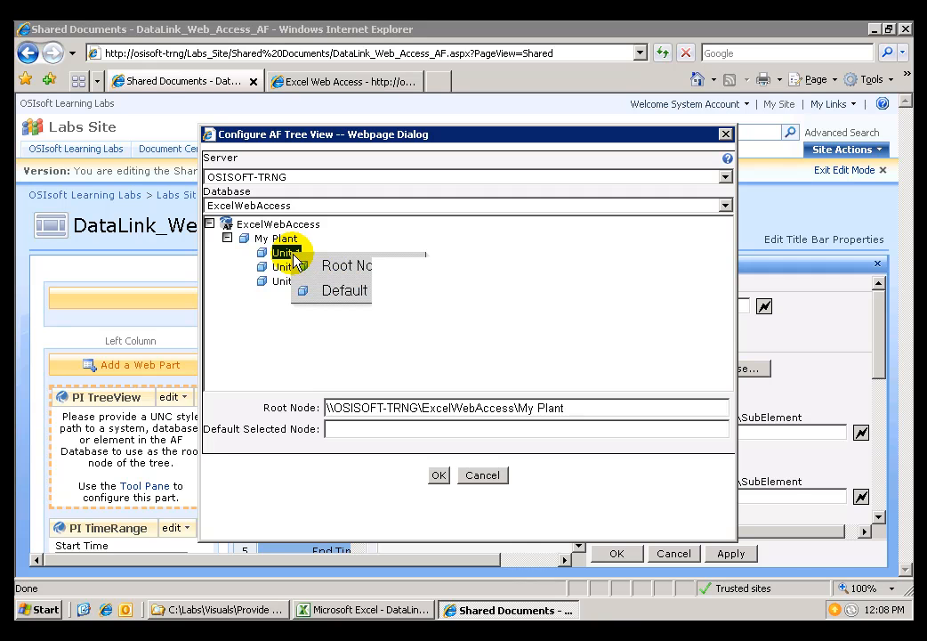
{"action": "left_click", "coordinate": [368, 291]}
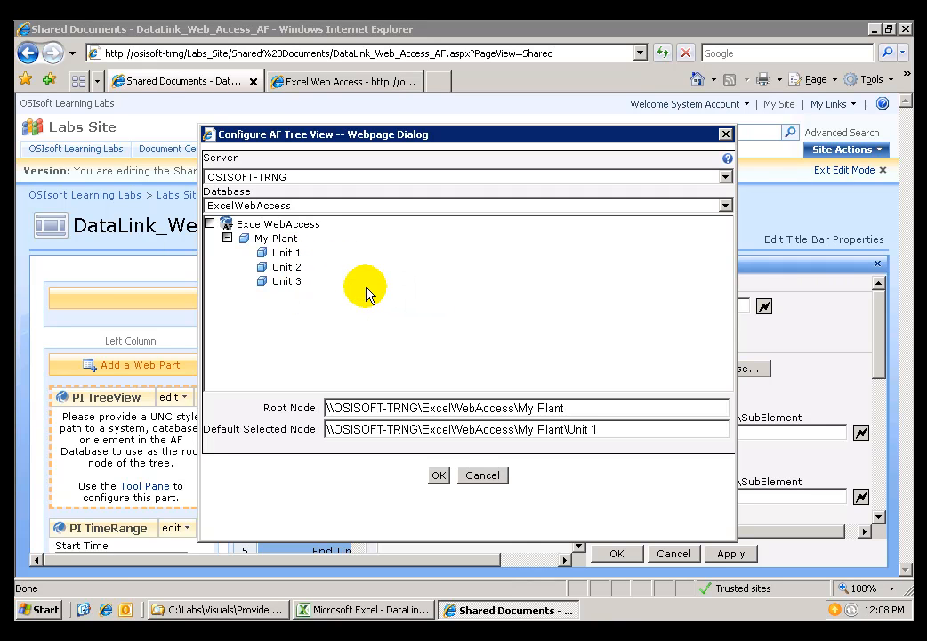
{"action": "left_click", "coordinate": [437, 477]}
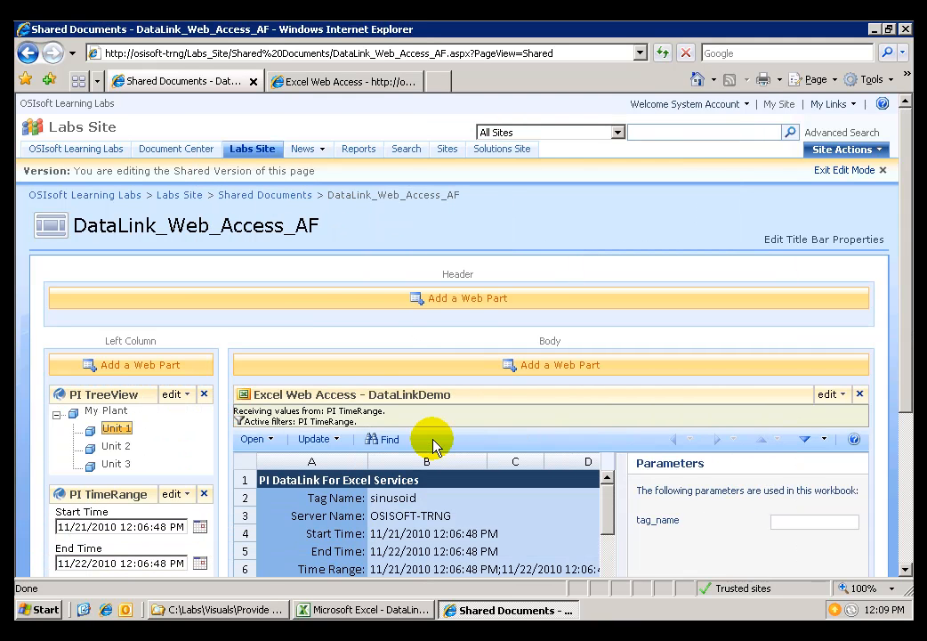
- Modify the PI TreeView web part and browse for its attribute parents in the ExcelWebAccess database on server OSISOFT-TRNG
{"action": "left_click", "coordinate": [184, 394]}
{"action": "left_click", "coordinate": [152, 473]}
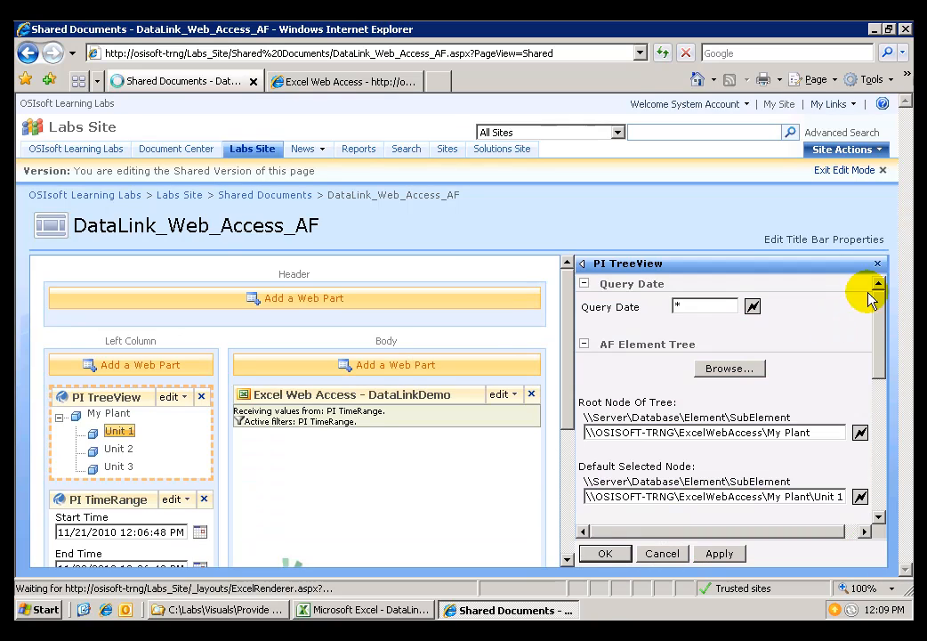
{"action": "left_click_drag", "start_coordinate": [883, 346], "coordinate": [879, 431]}
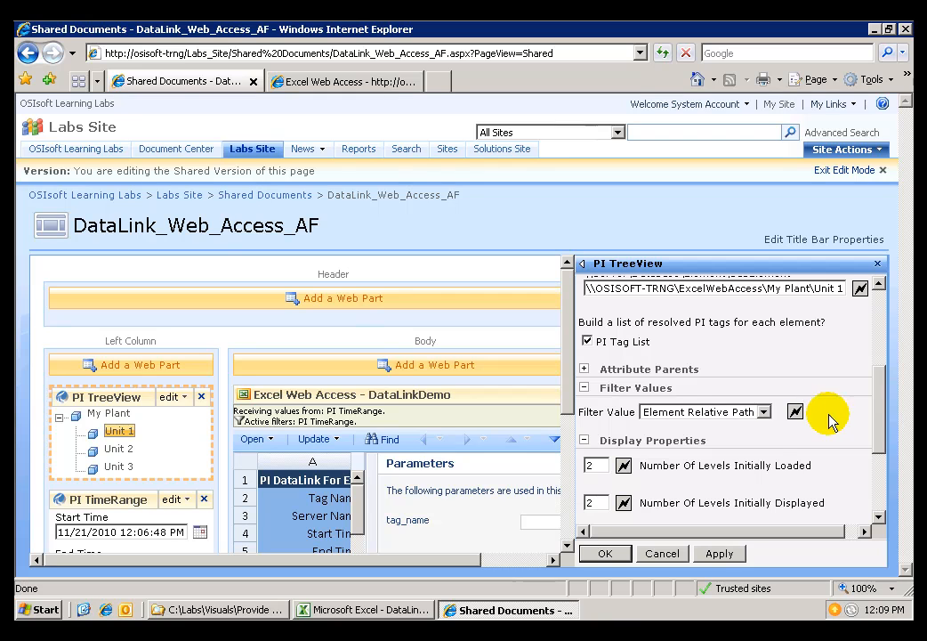
{"action": "left_click", "coordinate": [585, 368]}
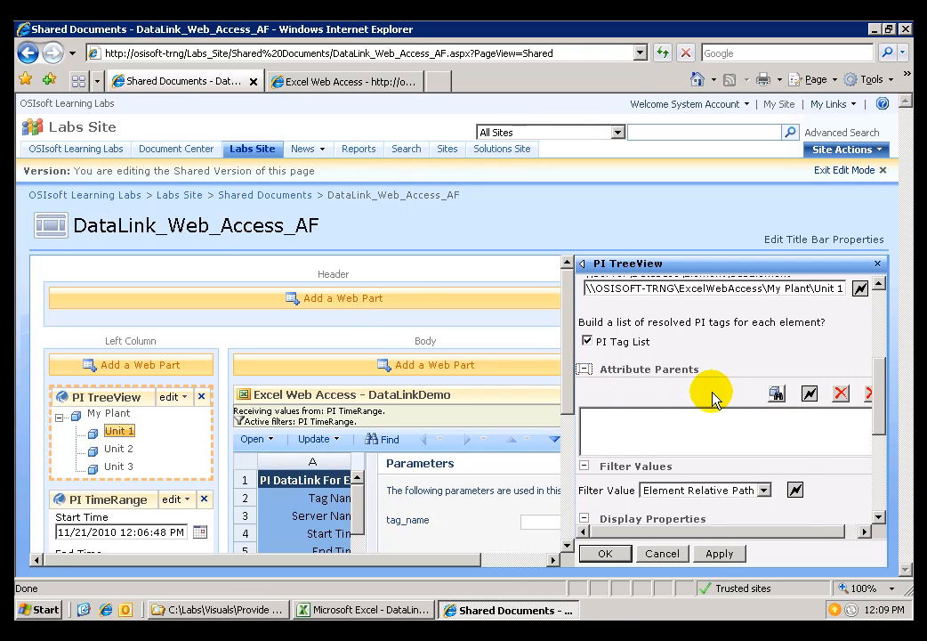
{"action": "left_click_drag", "start_coordinate": [777, 533], "coordinate": [820, 532]}
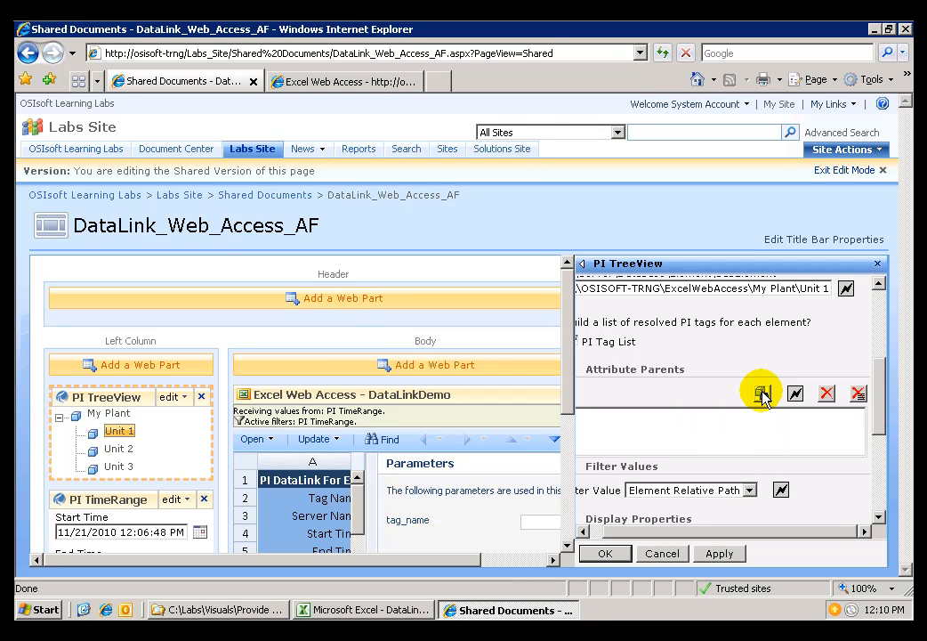
{"action": "left_click", "coordinate": [761, 395]}
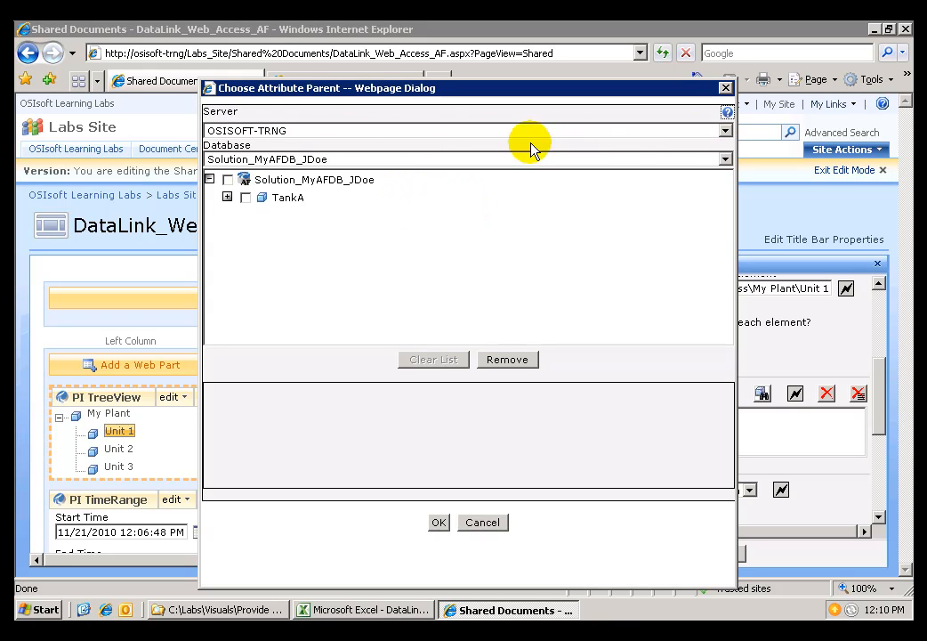
{"action": "left_click", "coordinate": [726, 160]}
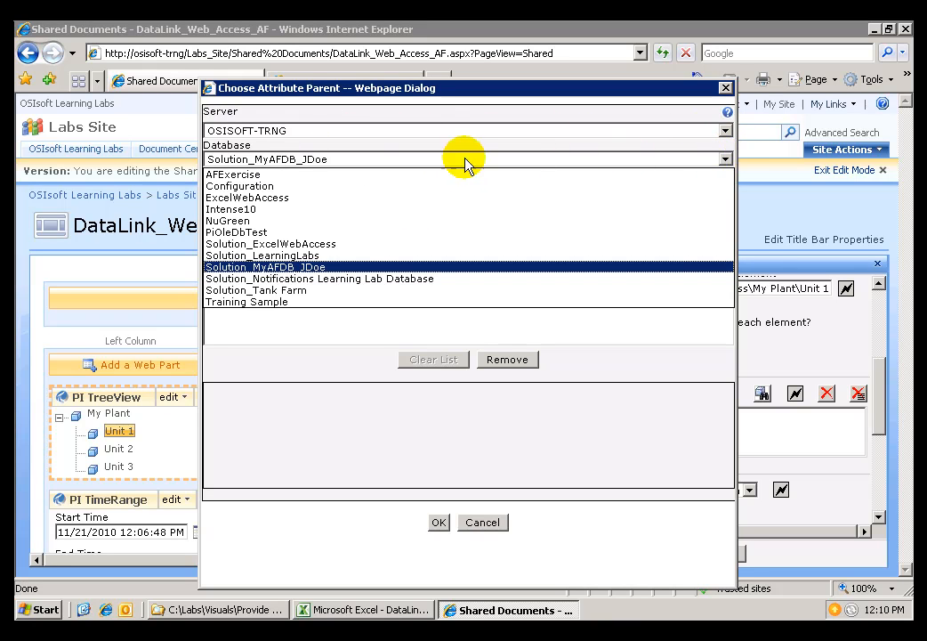
{"action": "left_click", "coordinate": [294, 197]}
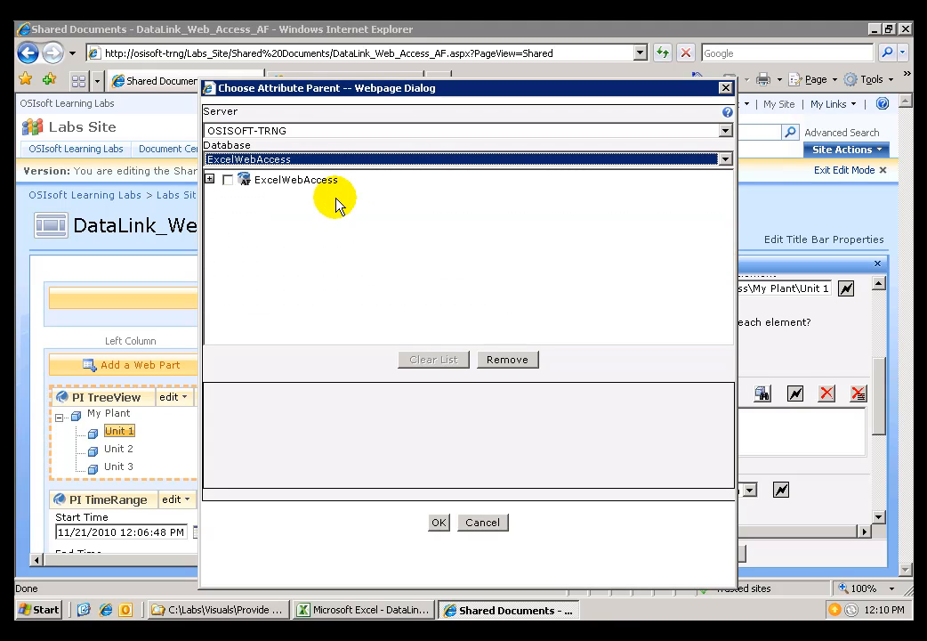
- Choose Unit 1 under My Plant as the attribute parent and confirm the selection
{"action": "left_click", "coordinate": [209, 179]}
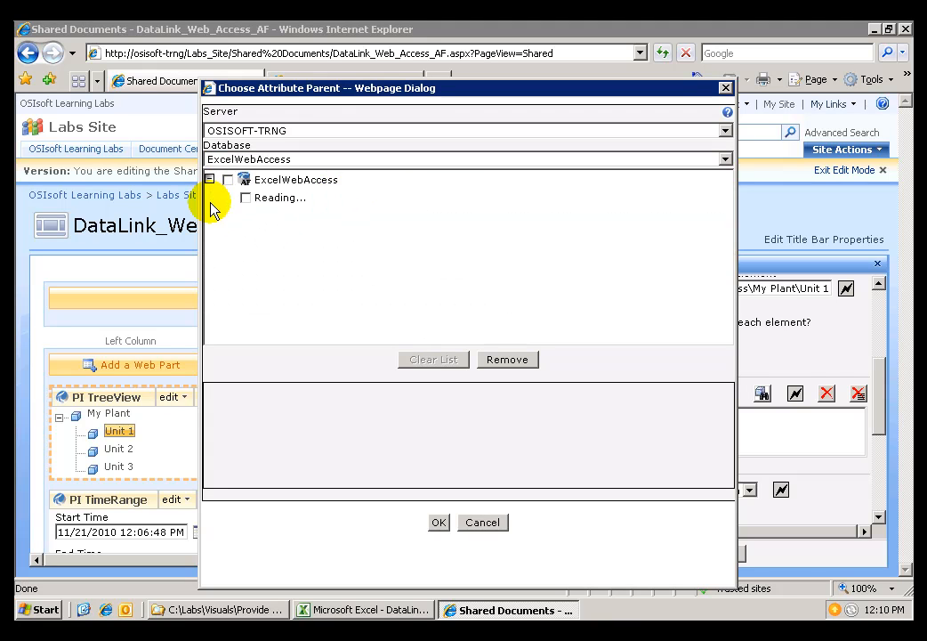
{"action": "left_click", "coordinate": [227, 197]}
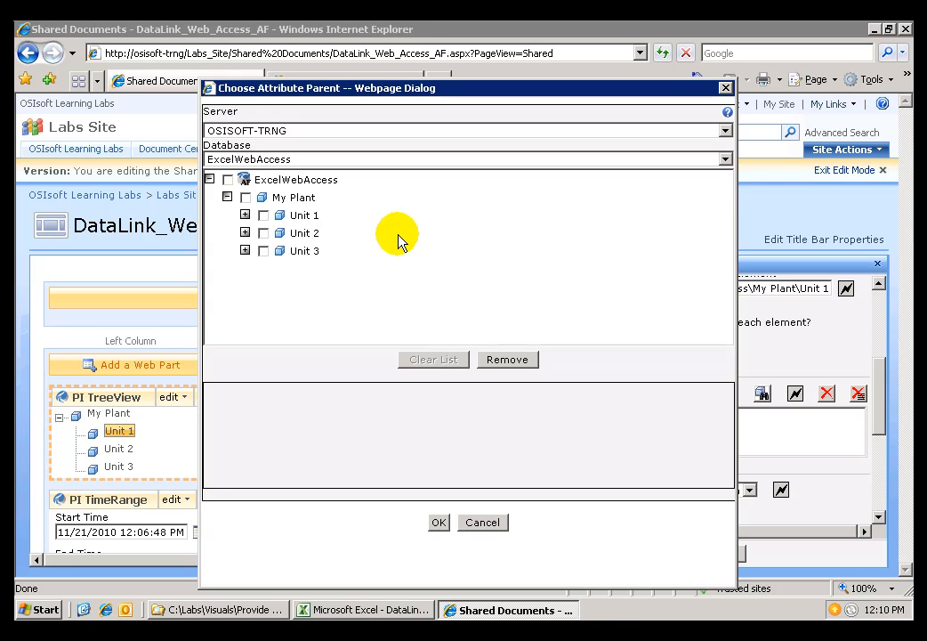
{"action": "left_click", "coordinate": [245, 216]}
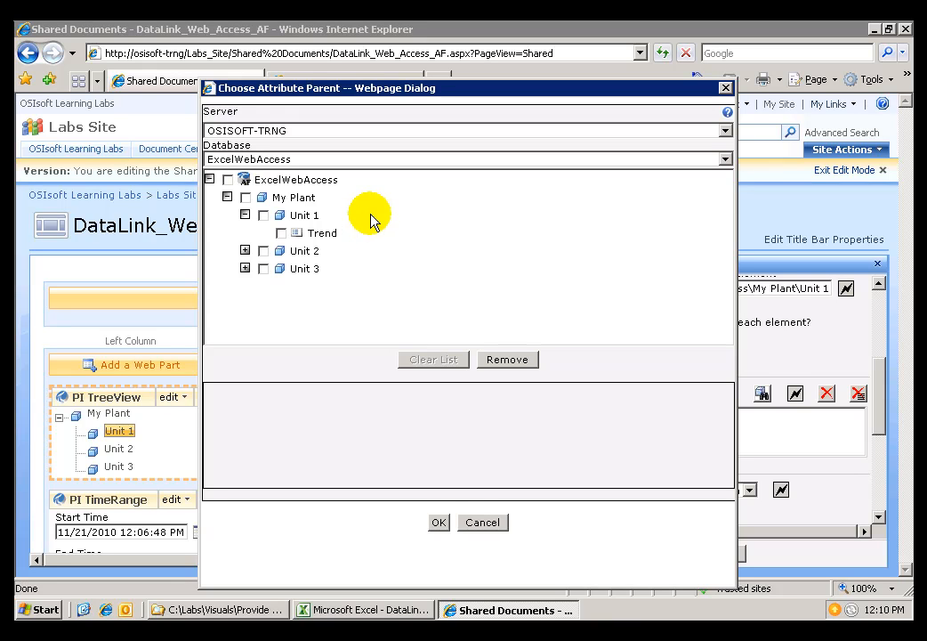
{"action": "left_click", "coordinate": [263, 215]}
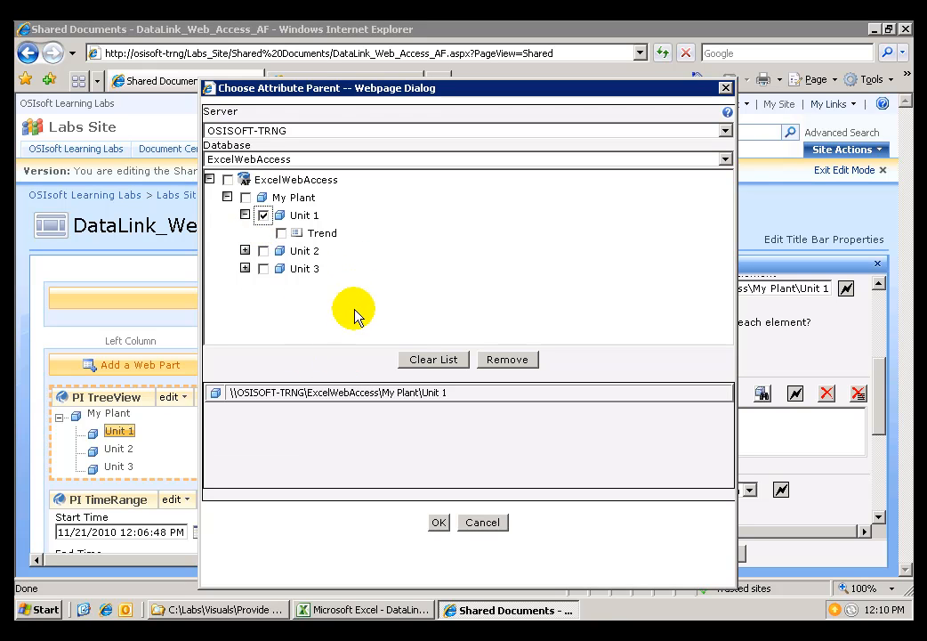
{"action": "left_click", "coordinate": [438, 522]}
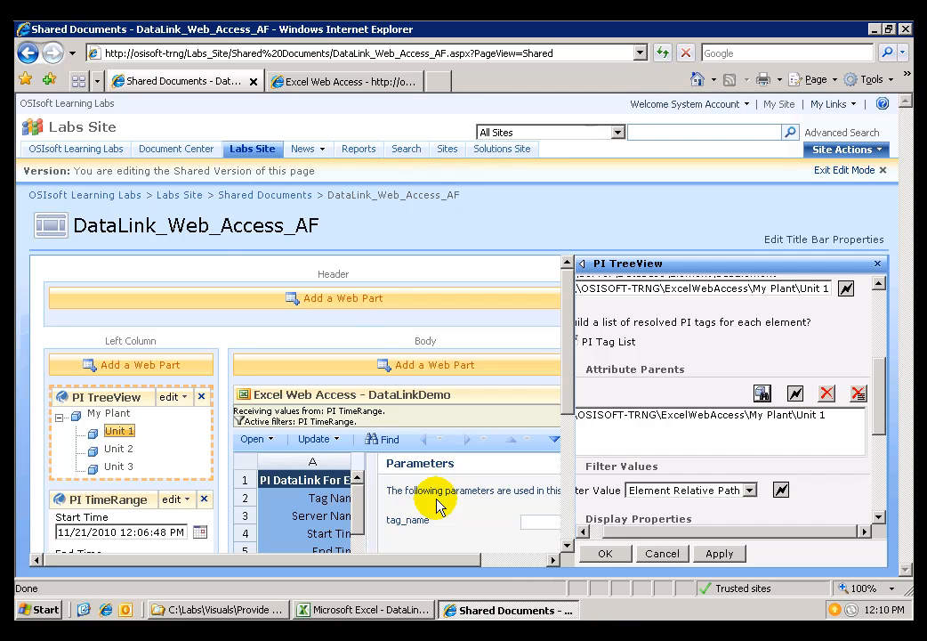
- Set the PI TreeView filter value to Trend (String) and confirm the web part settings
{"action": "scroll", "coordinate": [730, 427], "scroll_direction": "down", "scroll_amount": 3}
{"action": "left_click", "coordinate": [767, 400]}
{"action": "left_click", "coordinate": [703, 447]}
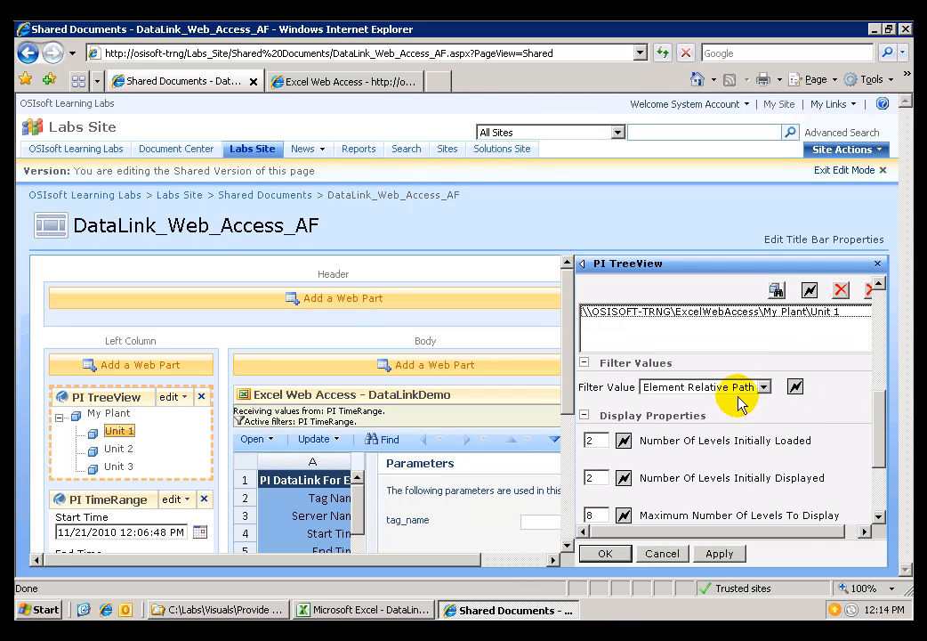
{"action": "left_click", "coordinate": [763, 388]}
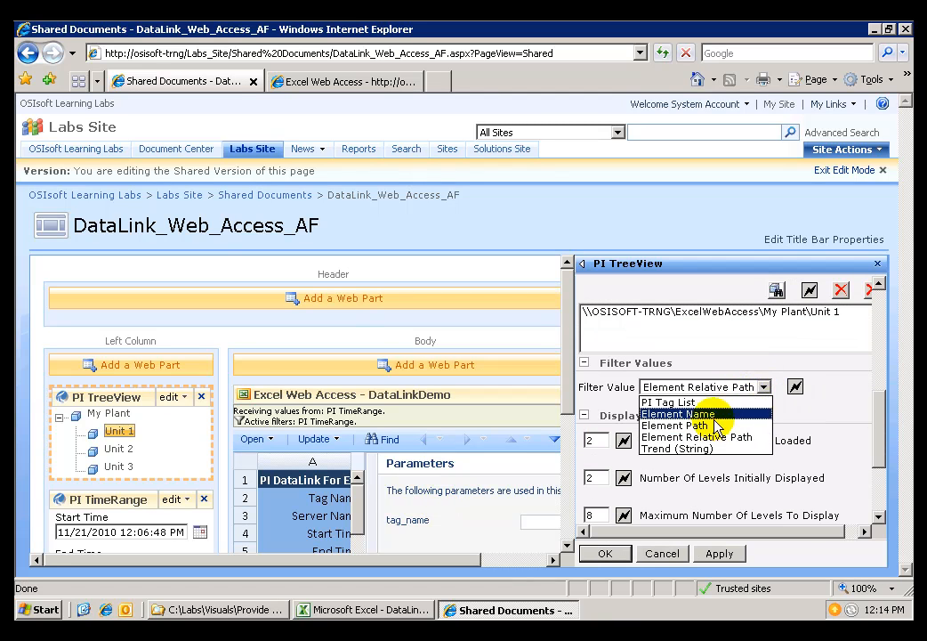
{"action": "left_click", "coordinate": [707, 449]}
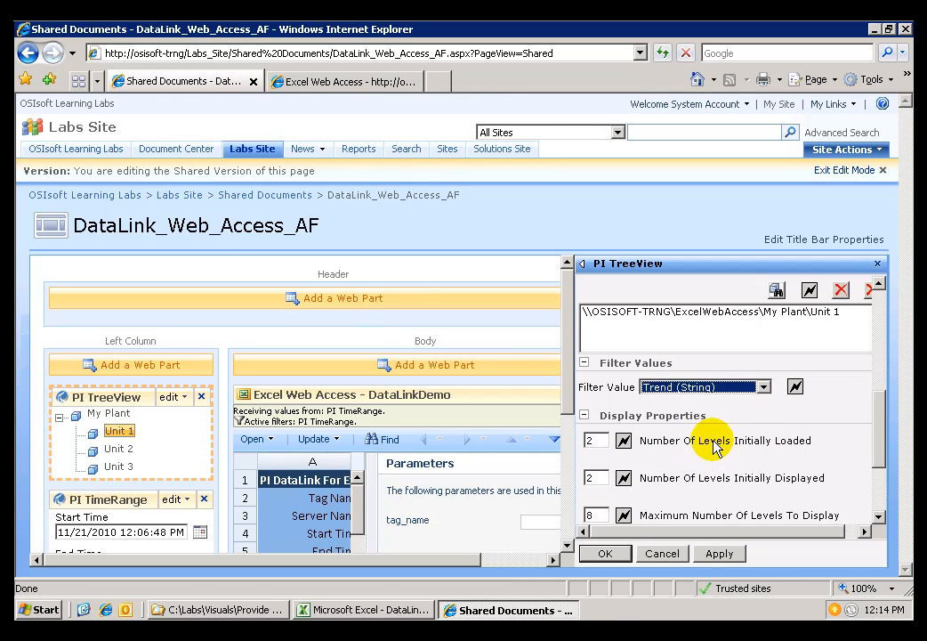
{"action": "left_click", "coordinate": [609, 554]}
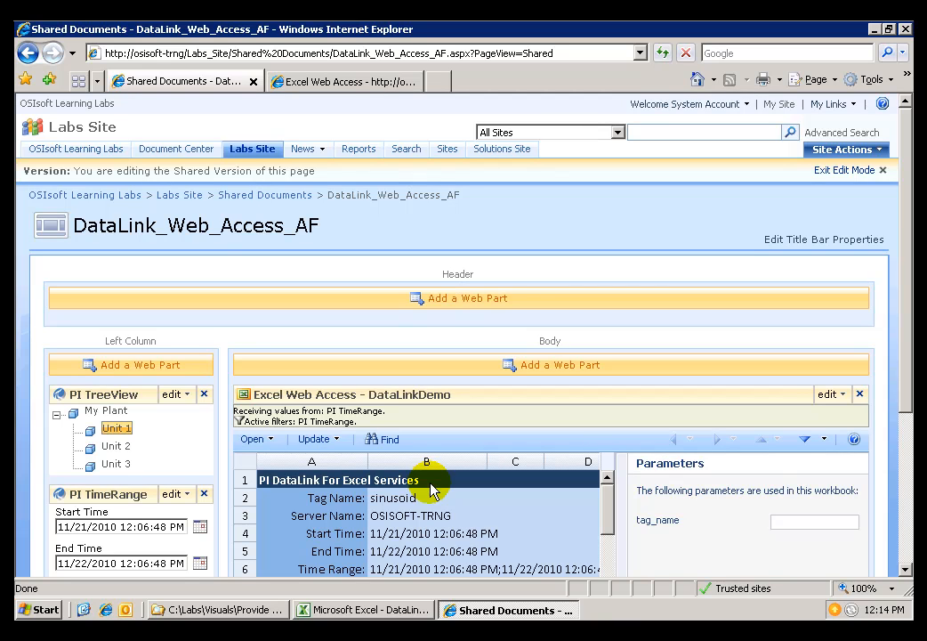
{"action": "left_click", "coordinate": [182, 394]}
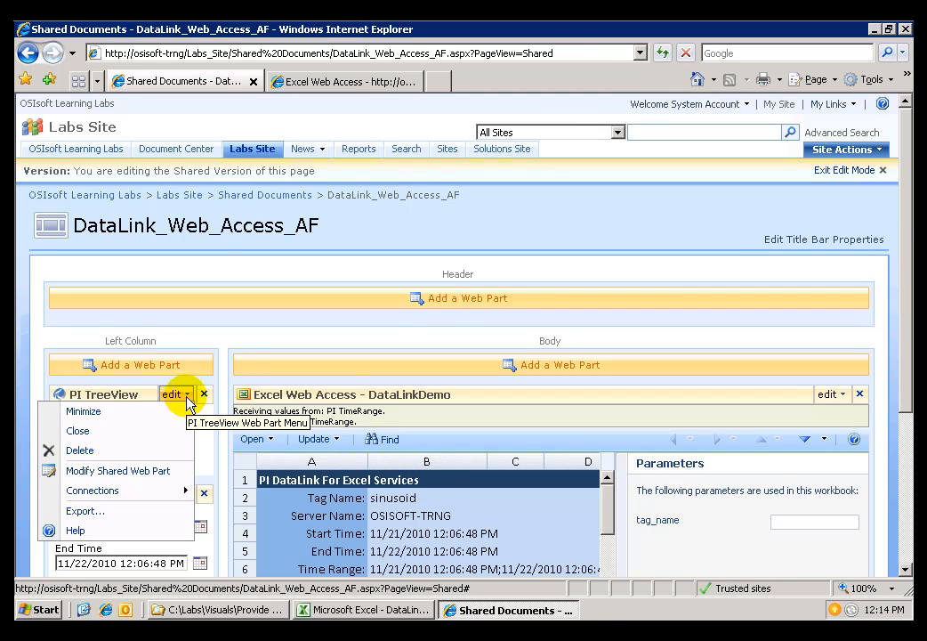
{"action": "left_click", "coordinate": [131, 471]}
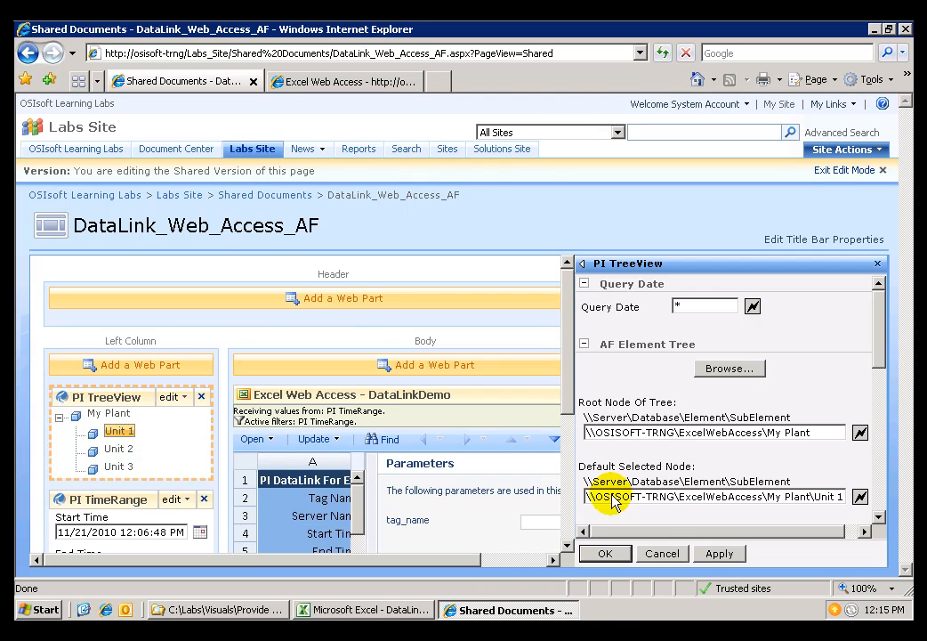
{"action": "left_click", "coordinate": [663, 555]}
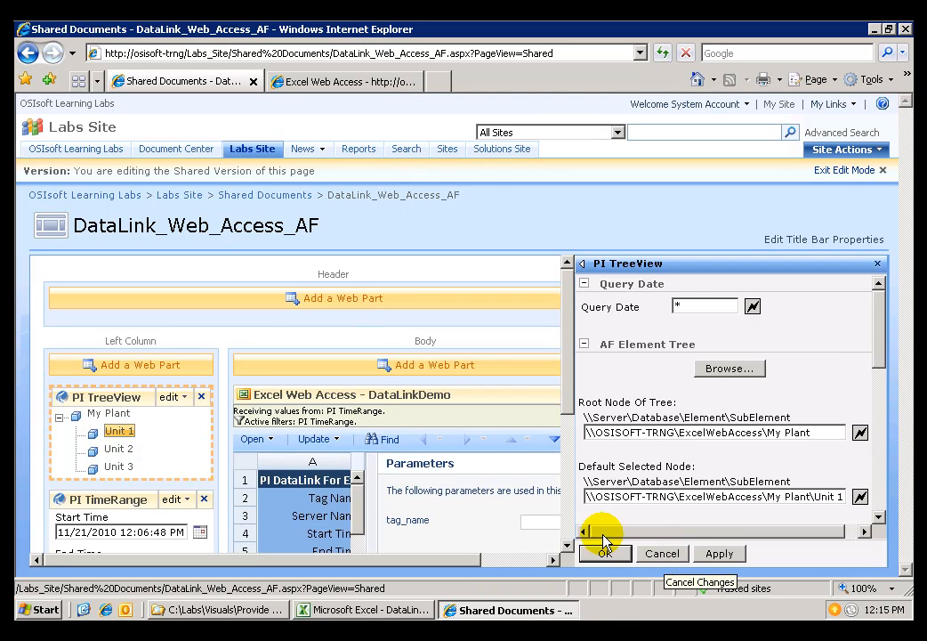
- Connect PI TreeView to send filter data to Excel Web Access - DataLinkDemo as Get Filter Values From, with tag_name as the filtered parameter
{"action": "left_click", "coordinate": [181, 399]}
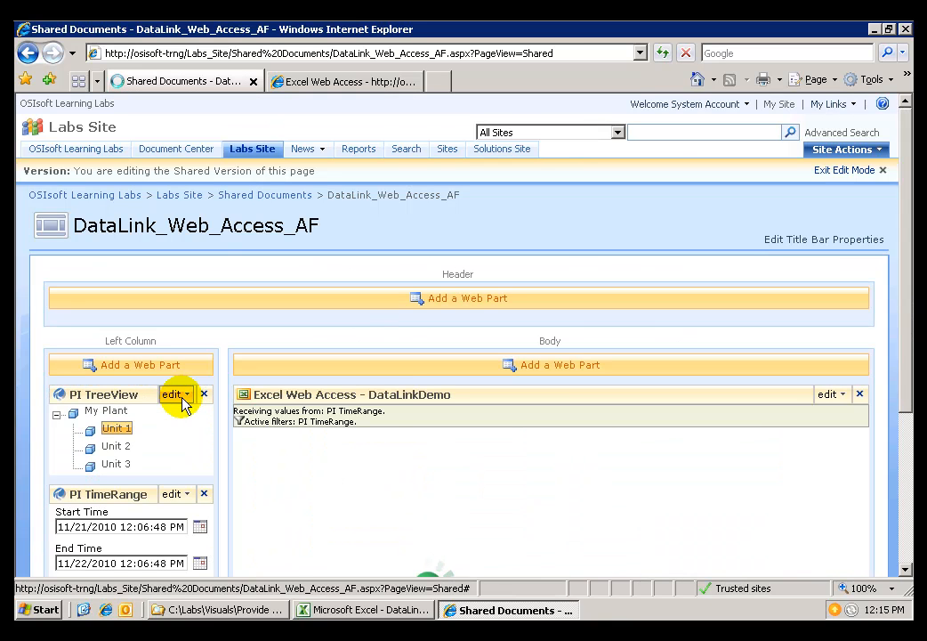
{"action": "left_click", "coordinate": [182, 399]}
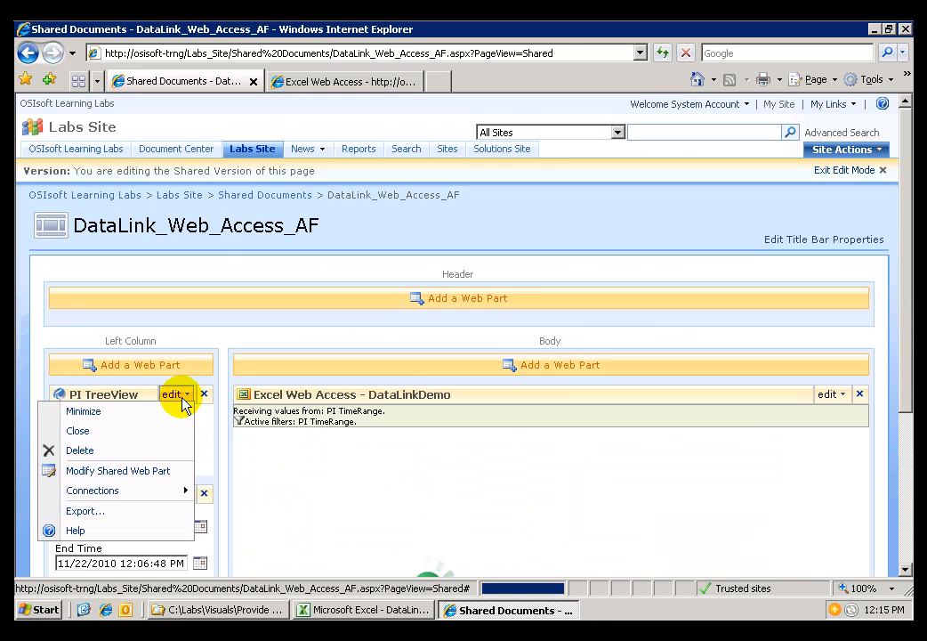
{"action": "mouse_move", "coordinate": [133, 492]}
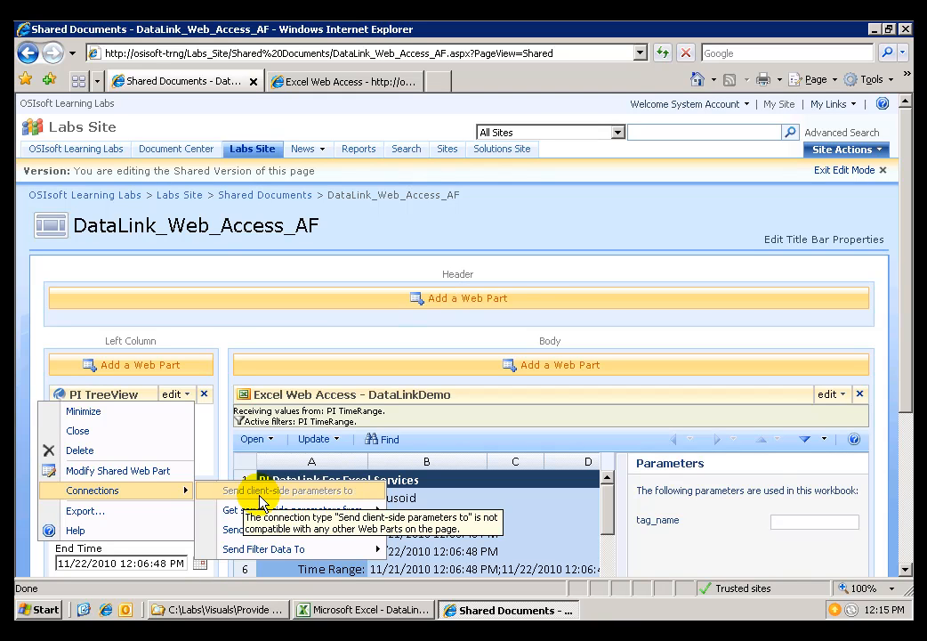
{"action": "mouse_move", "coordinate": [267, 538]}
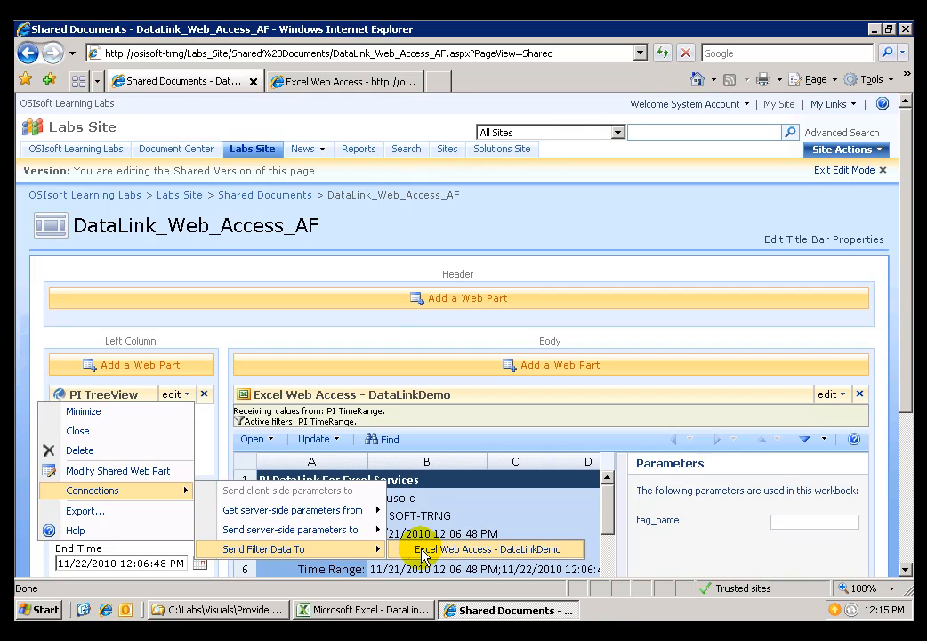
{"action": "left_click", "coordinate": [422, 551]}
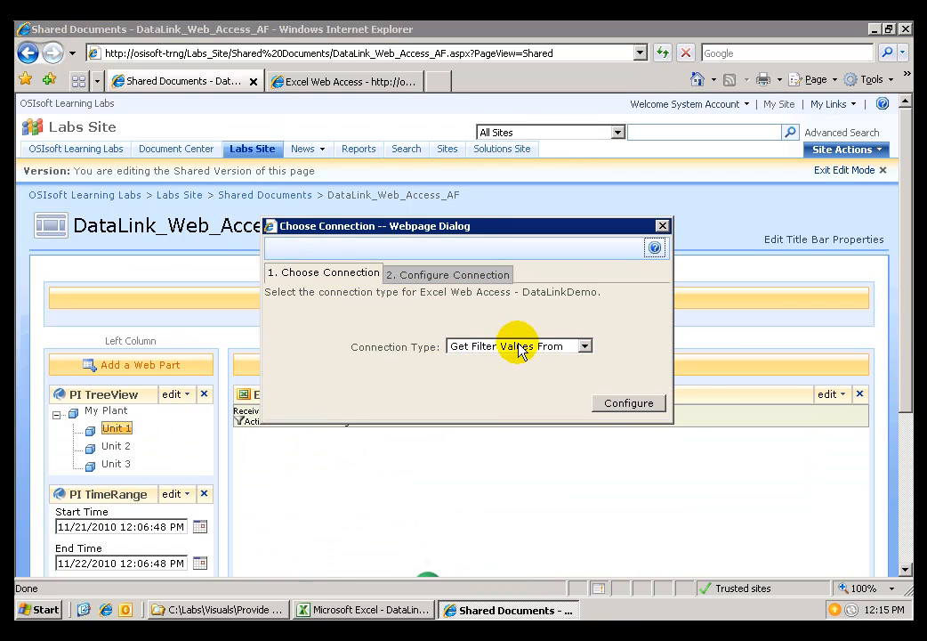
{"action": "left_click", "coordinate": [598, 403]}
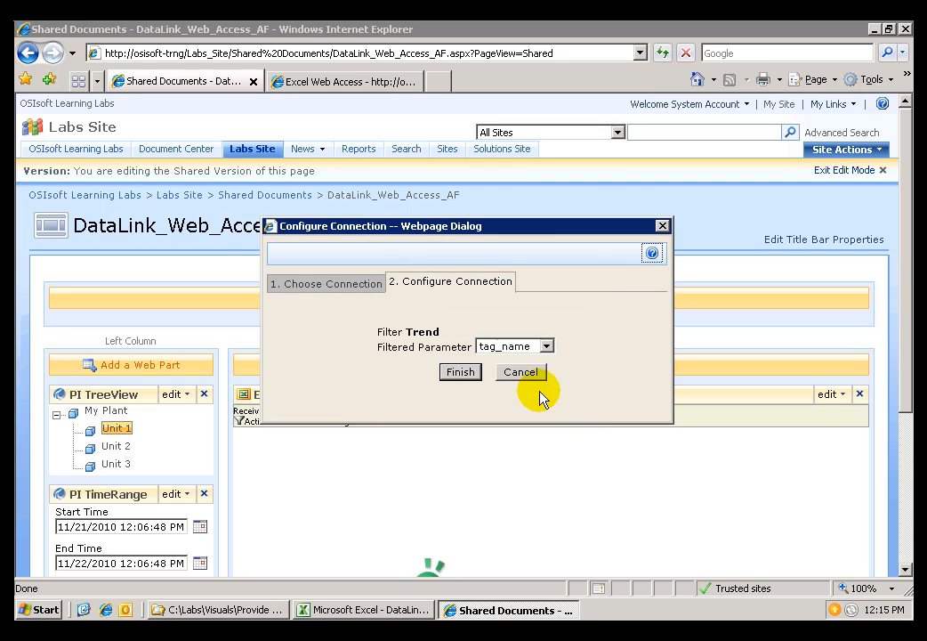
{"action": "left_click", "coordinate": [460, 374]}
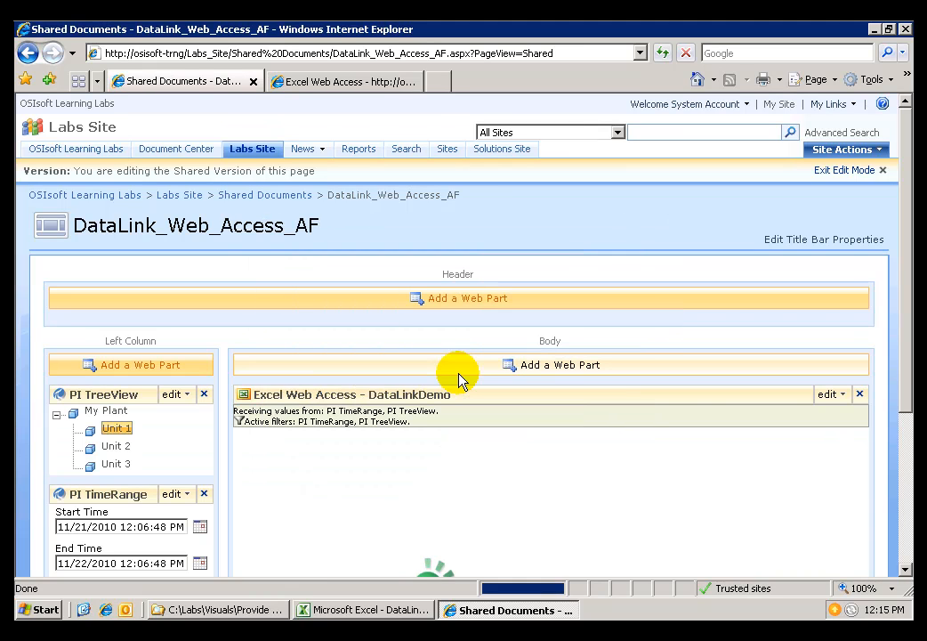
- Check the workbook chart in the Excel Web Access web part and exit the page's edit mode
{"action": "scroll", "coordinate": [460, 380], "scroll_direction": "down", "scroll_amount": 5}
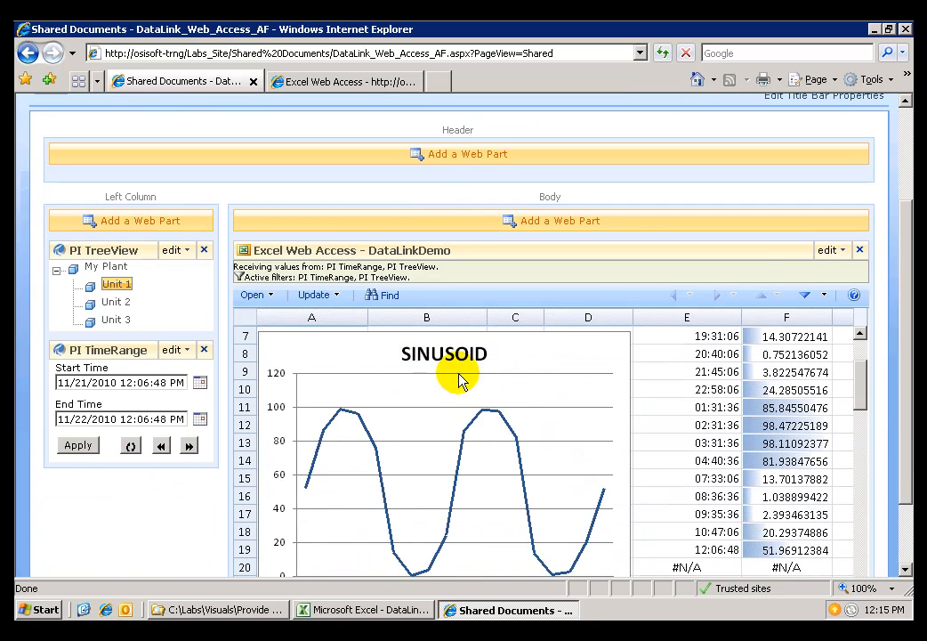
{"action": "scroll", "coordinate": [897, 143], "scroll_direction": "up", "scroll_amount": 3}
{"action": "left_click", "coordinate": [856, 171]}
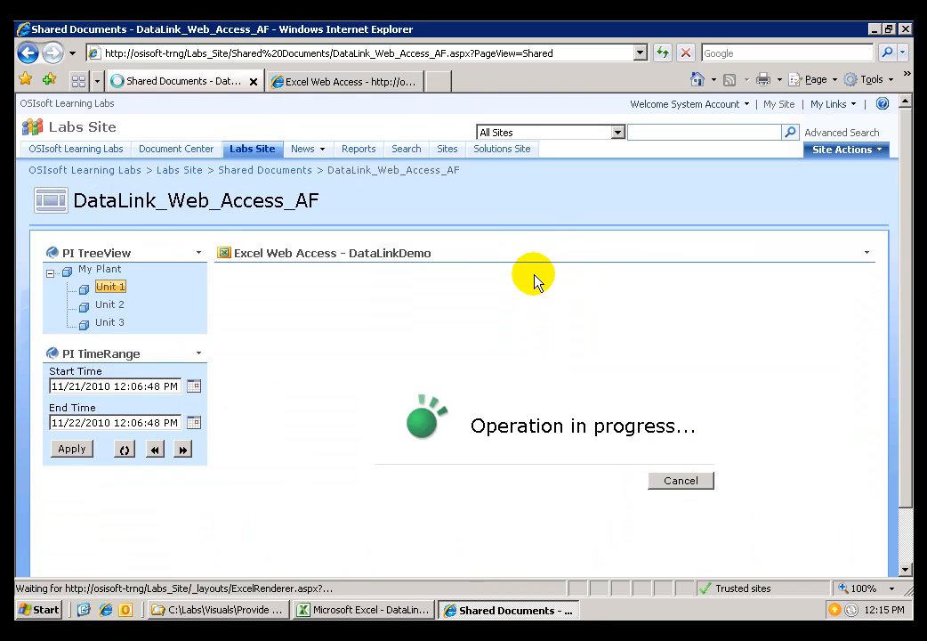
- Select Unit 2 and Unit 3 in the PI TreeView in turn and view the workbook's data and chart for each
{"action": "left_click", "coordinate": [103, 305]}
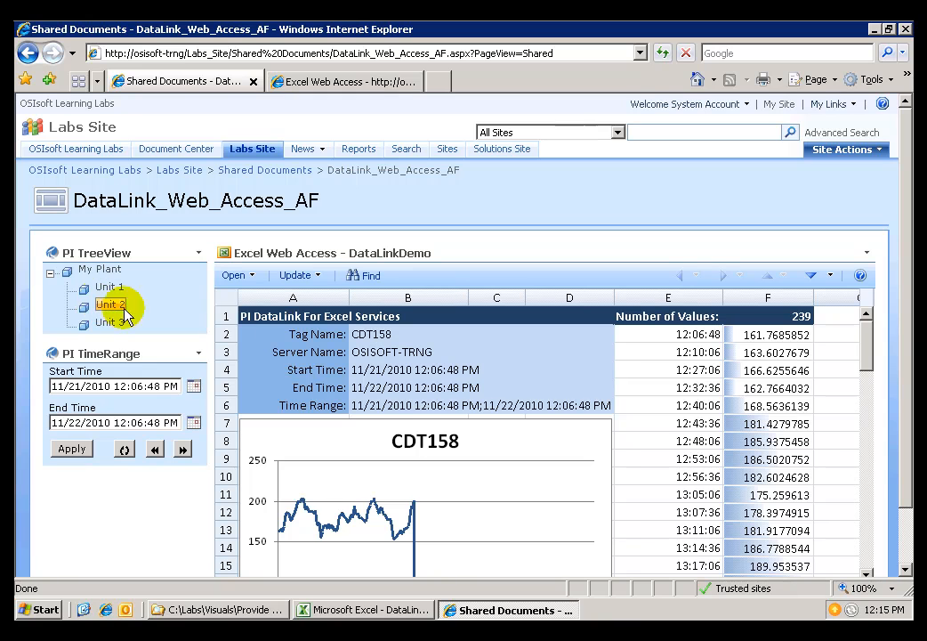
{"action": "left_click", "coordinate": [114, 323]}
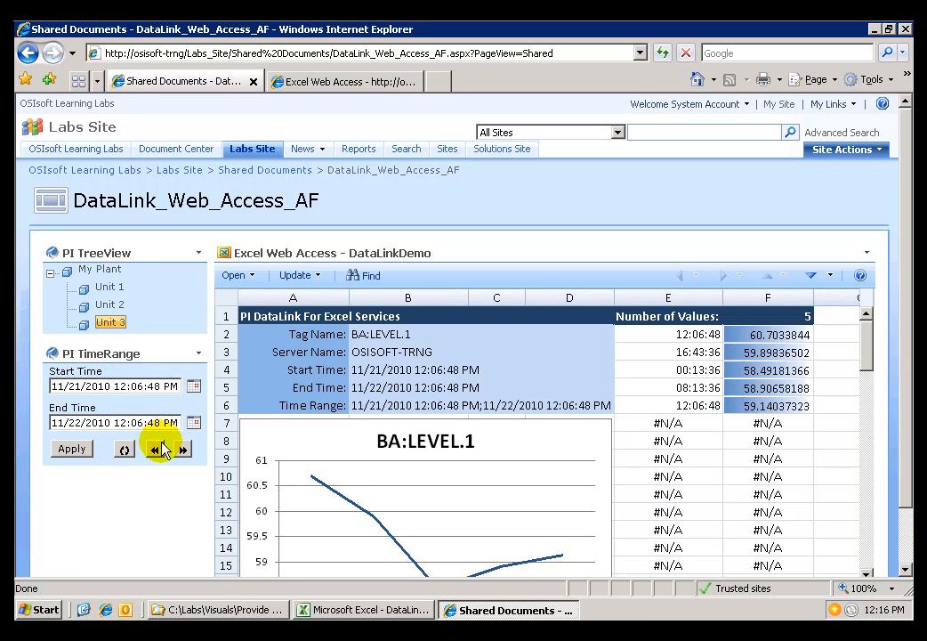
{"action": "left_click_drag", "start_coordinate": [907, 372], "coordinate": [907, 454]}
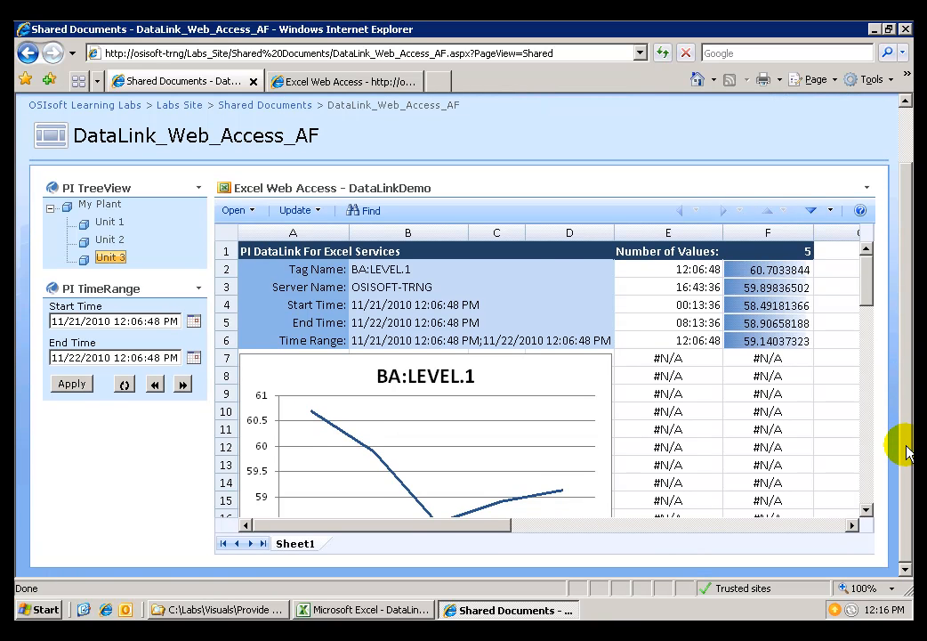